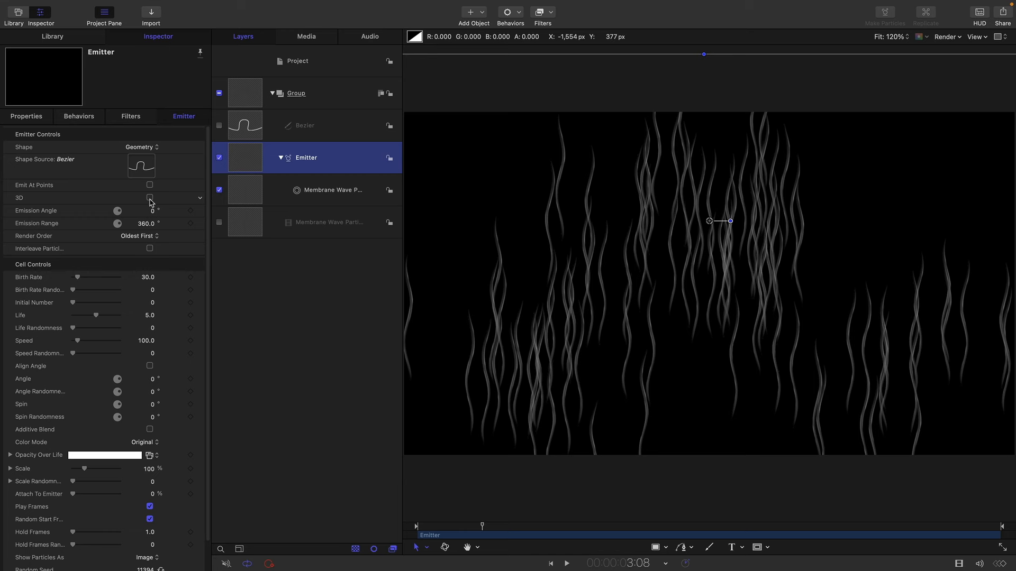
- Make the emitter 3D and set its emission longitude and emission range to 0°
click(150, 198)
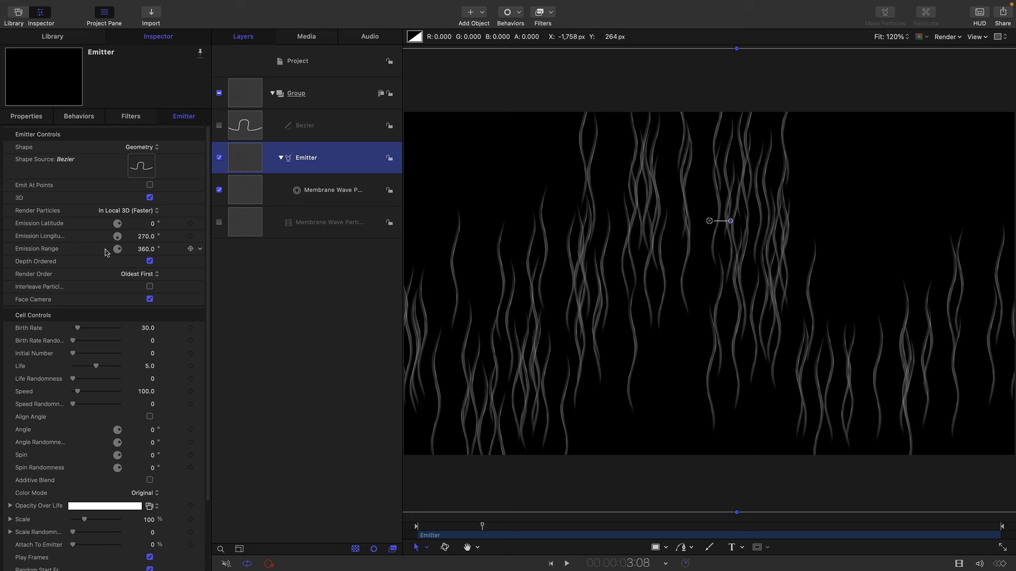
double_click(143, 236)
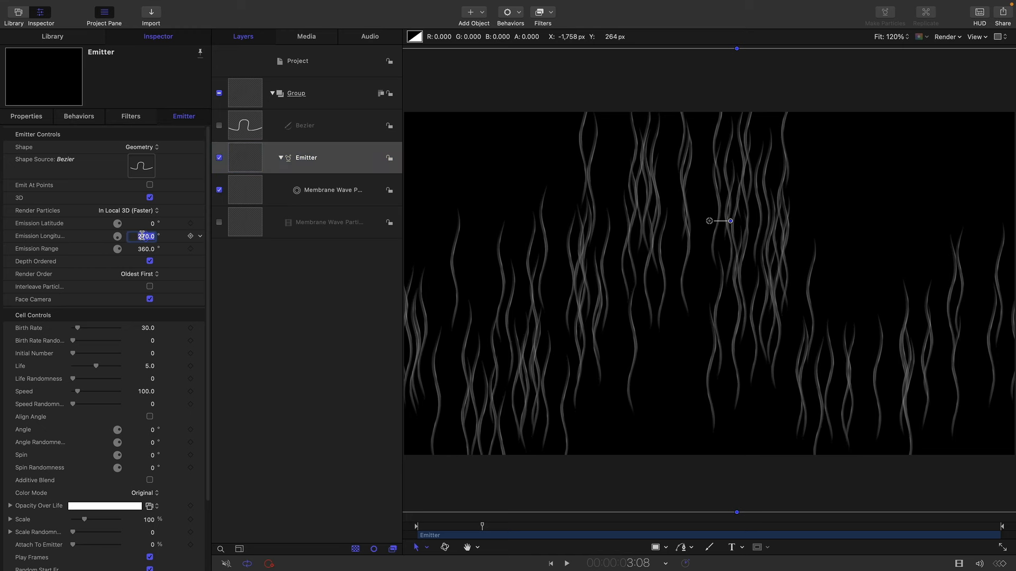
text(0)
key(Tab)
text(0)
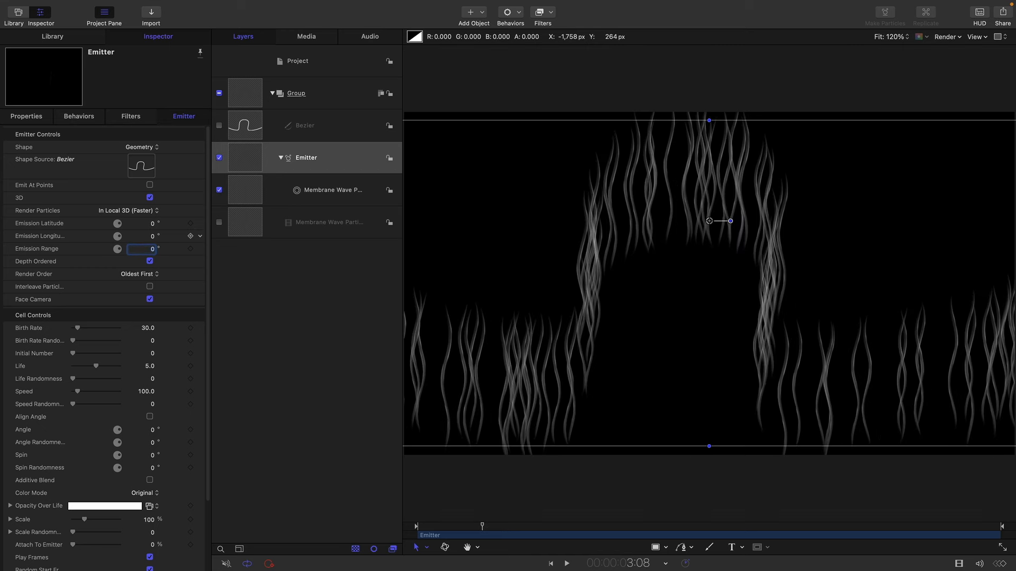
- Set the emitter's birth rate to 750, life to 4.5, life randomness to 1.0 and speed to 700
double_click(149, 328)
text(750)
key(Return)
double_click(149, 366)
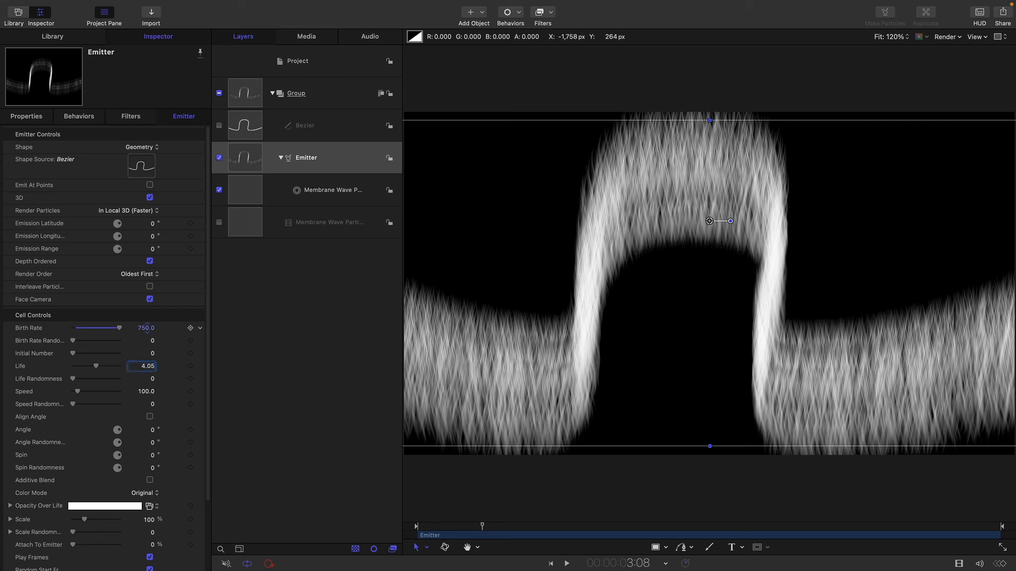
key(Tab)
text(1.0)
key(Tab)
text(7)
key(Return)
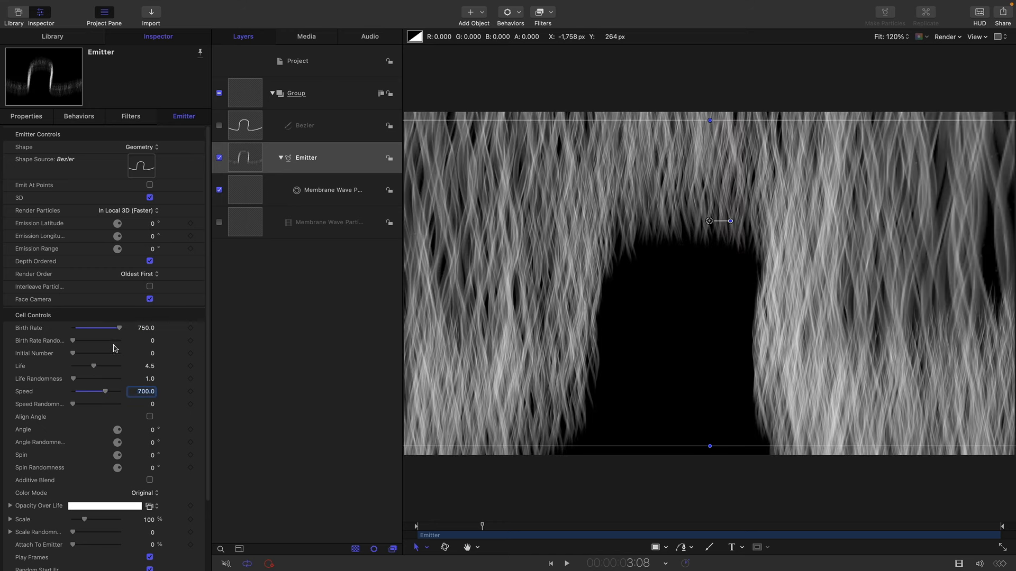
- Turn on Align Angle for the particles and set their spin to 12° and angle to 90°
click(150, 417)
click(152, 455)
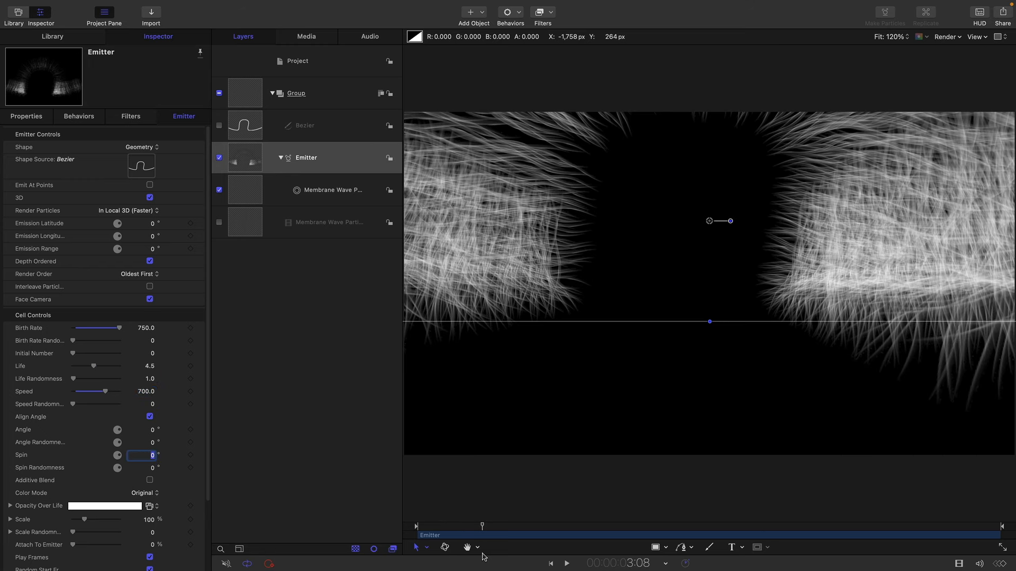
text(12)
key(Return)
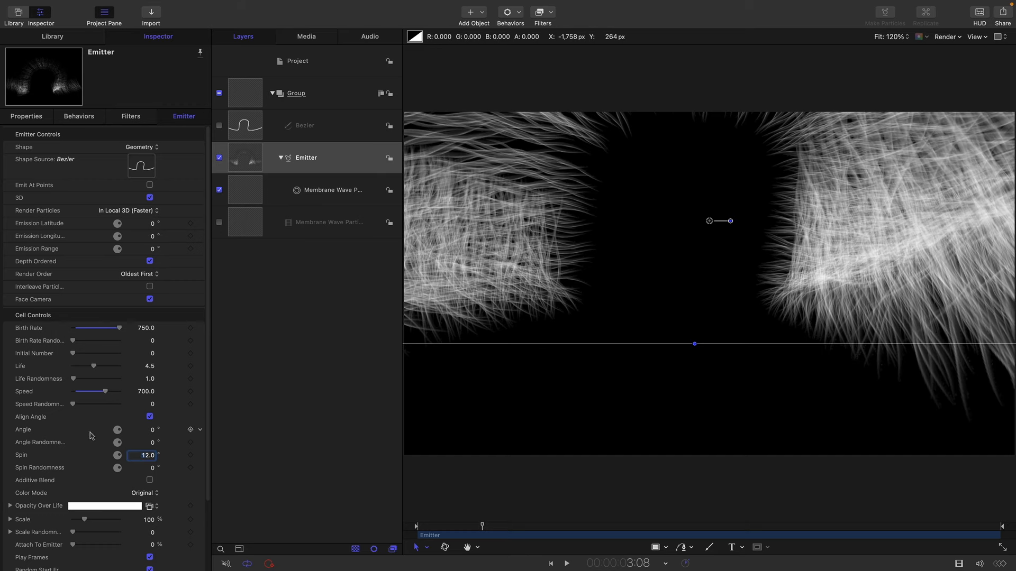
click(152, 430)
text(90)
key(Return)
- Enable Additive Blend for the particles and set scale to 30% and scale randomness to 150
scroll(149, 440, down, 5)
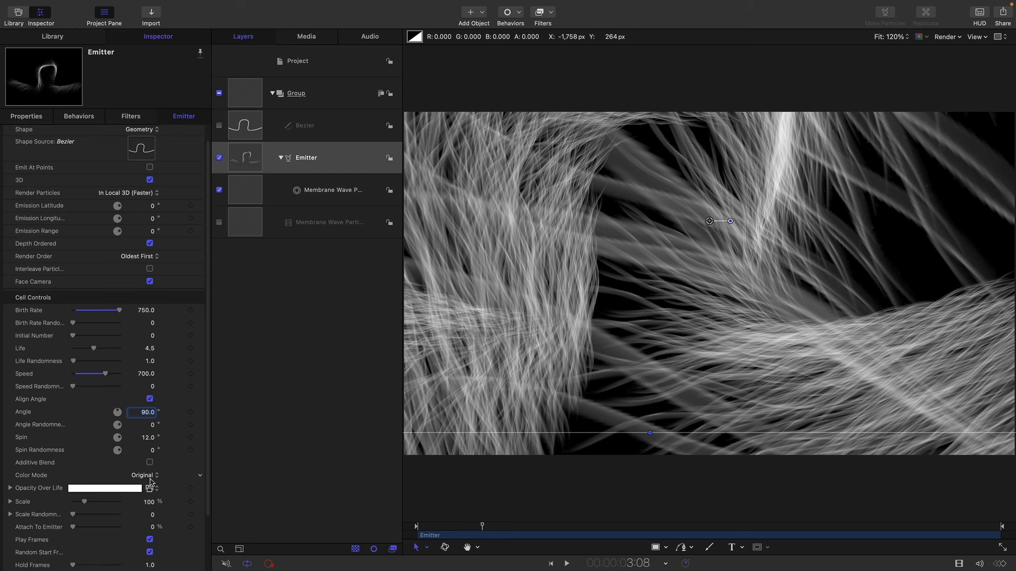
click(150, 413)
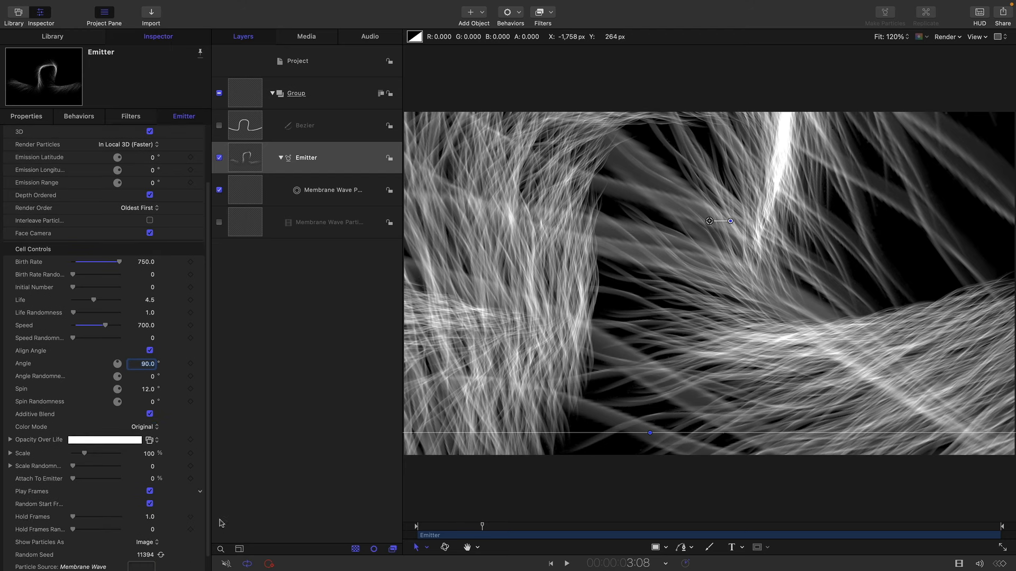
scroll(188, 491, down, 1)
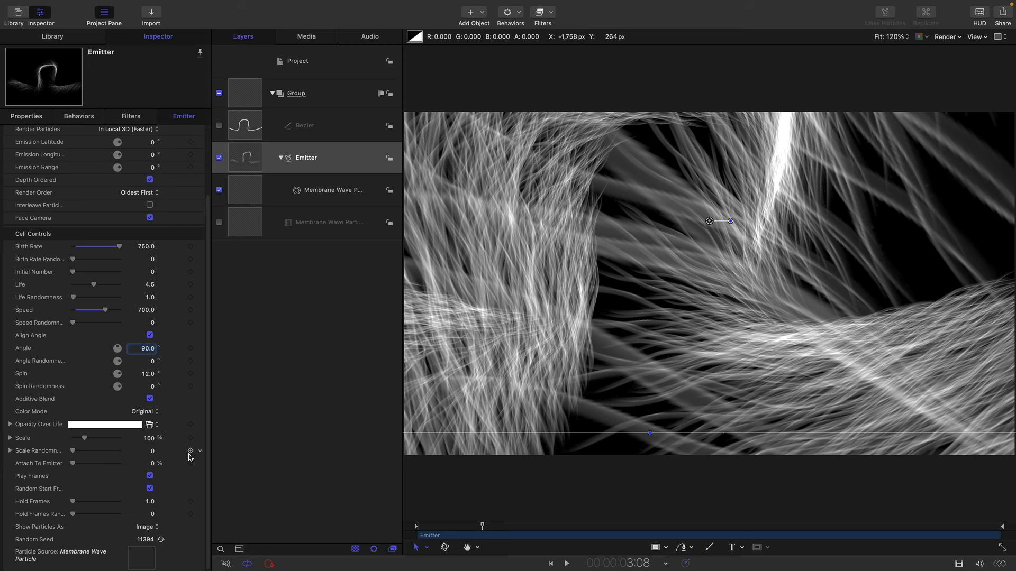
click(149, 439)
text(30)
key(Tab)
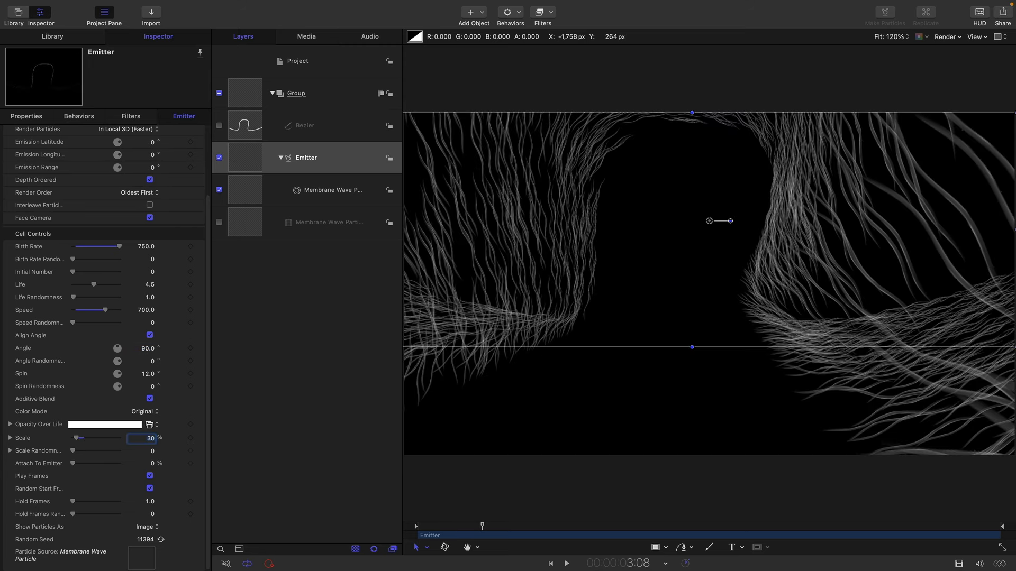
text(150)
key(Return)
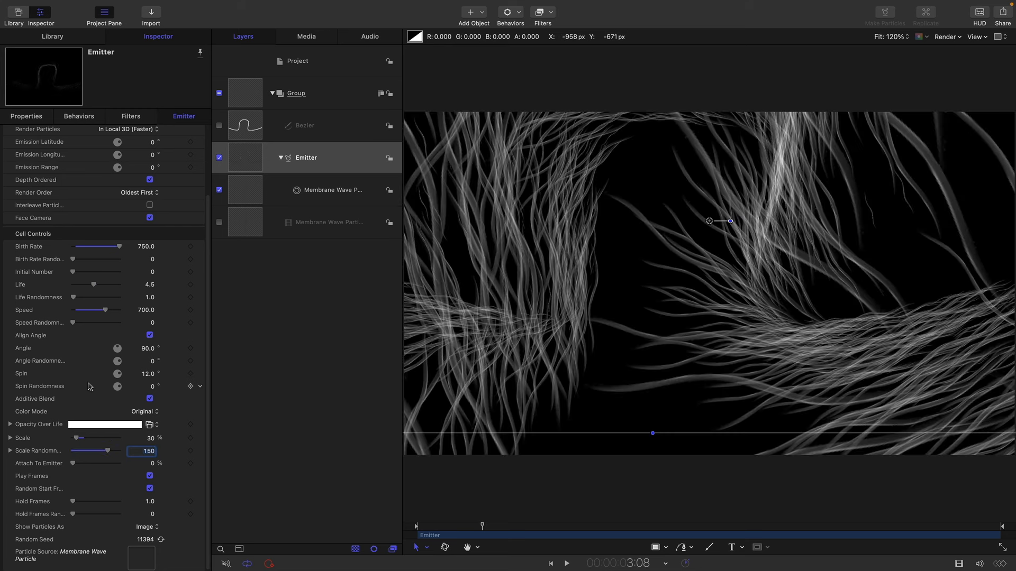
- Turn off Random Start Frame for the particles and preview the animation
click(150, 489)
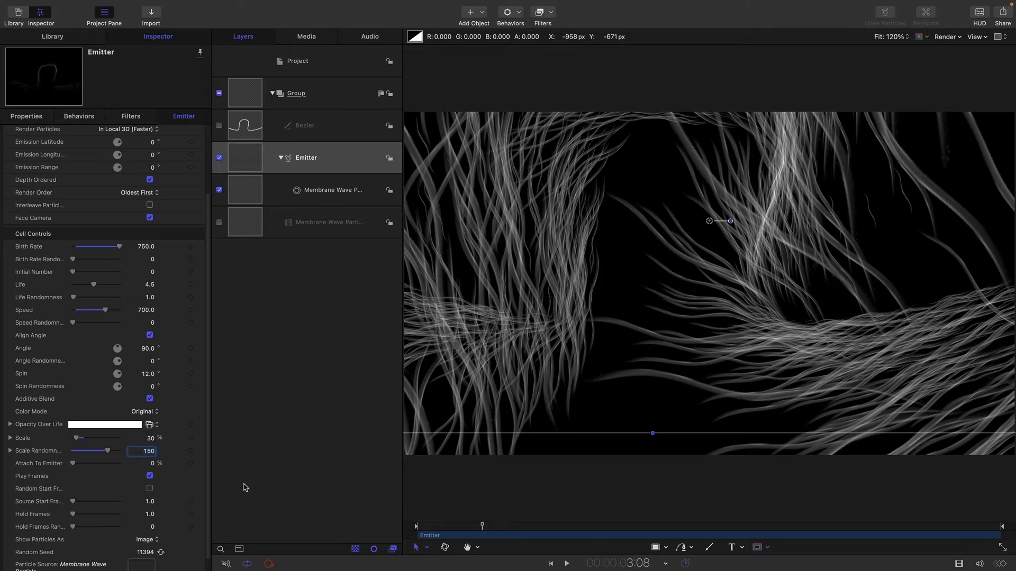
click(565, 565)
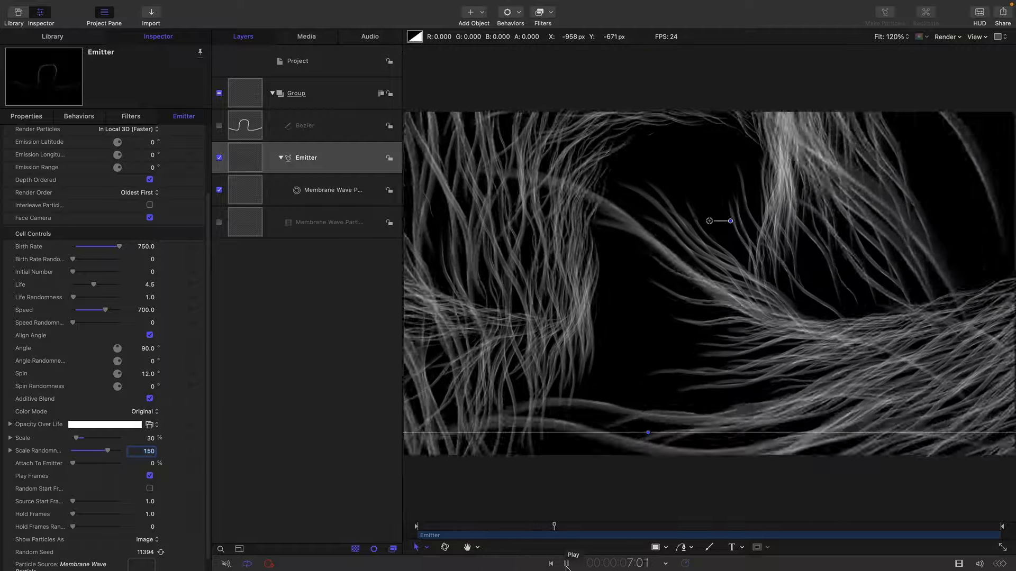
click(565, 565)
- Add a Ramp parameter behavior to the emitter's rotation with an end value of 720°
click(29, 117)
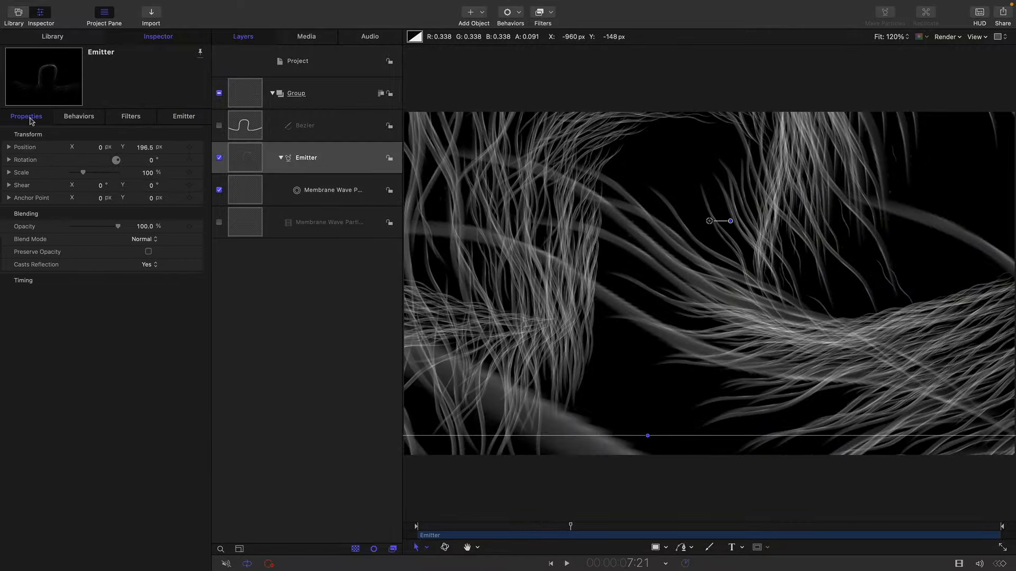
click(200, 160)
mouse_move(233, 274)
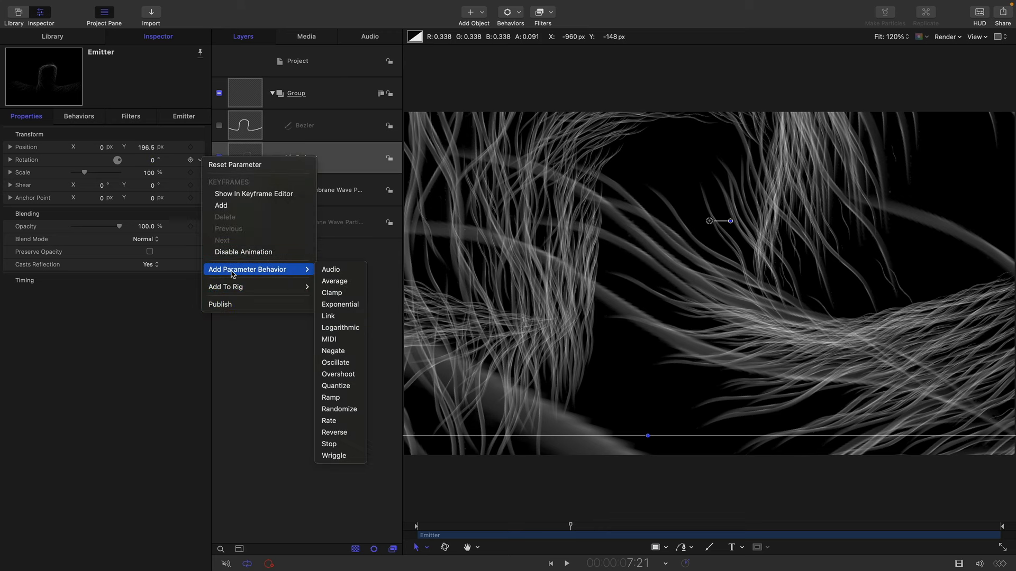
click(331, 397)
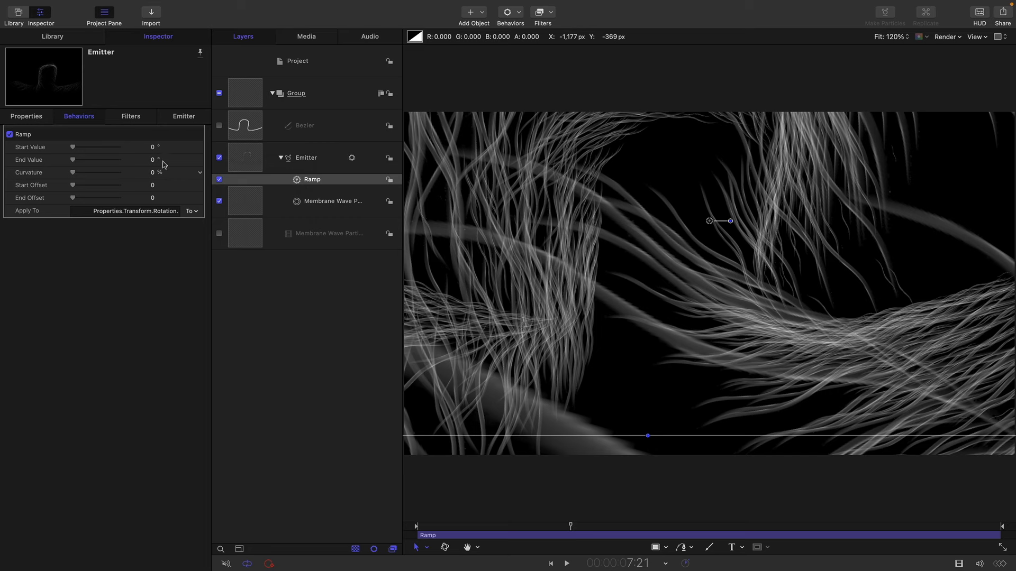
click(153, 160)
text(720)
key(Return)
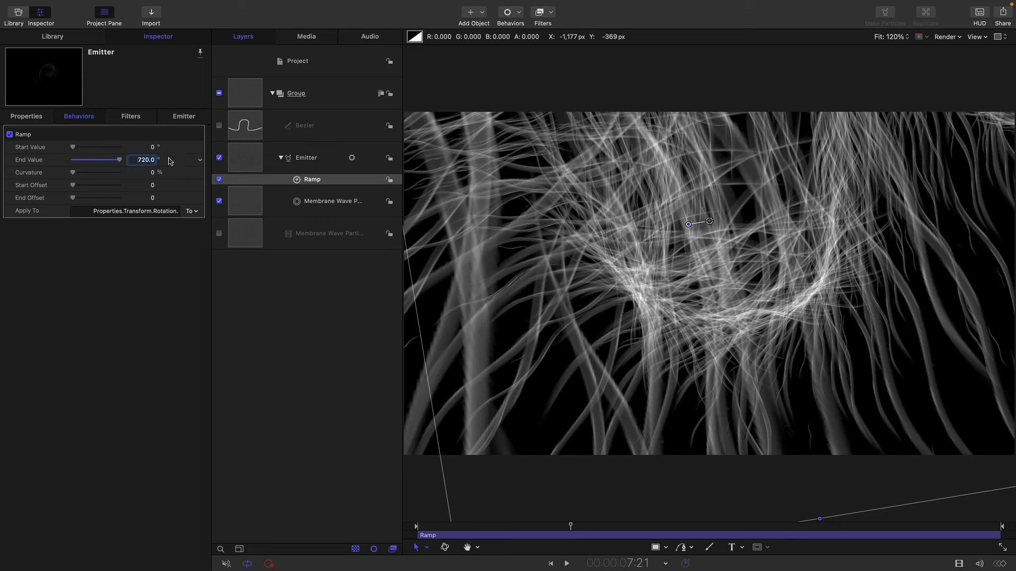
- Play the project from its first frame to check the emitter's rotation
click(551, 565)
click(568, 565)
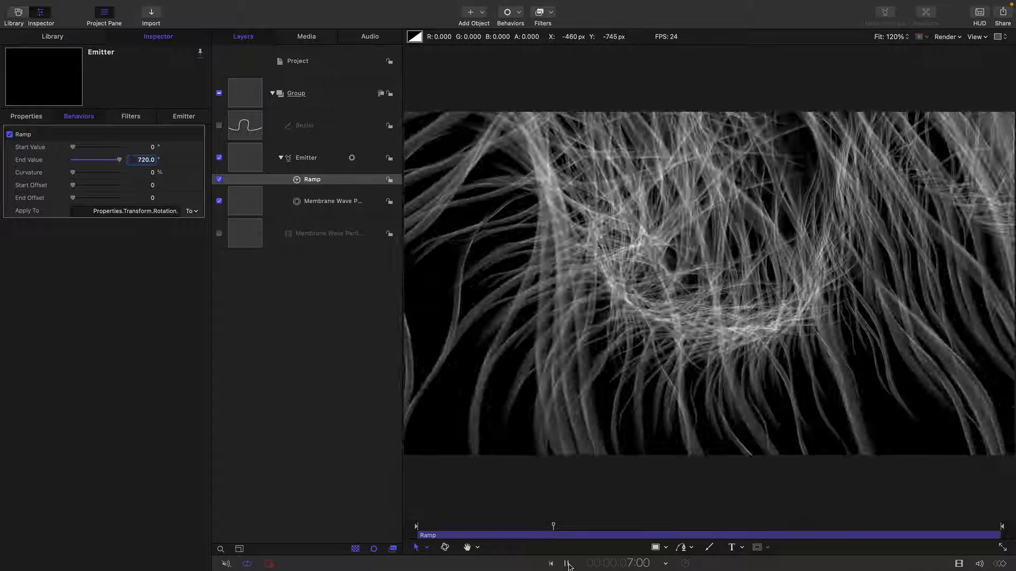
click(567, 564)
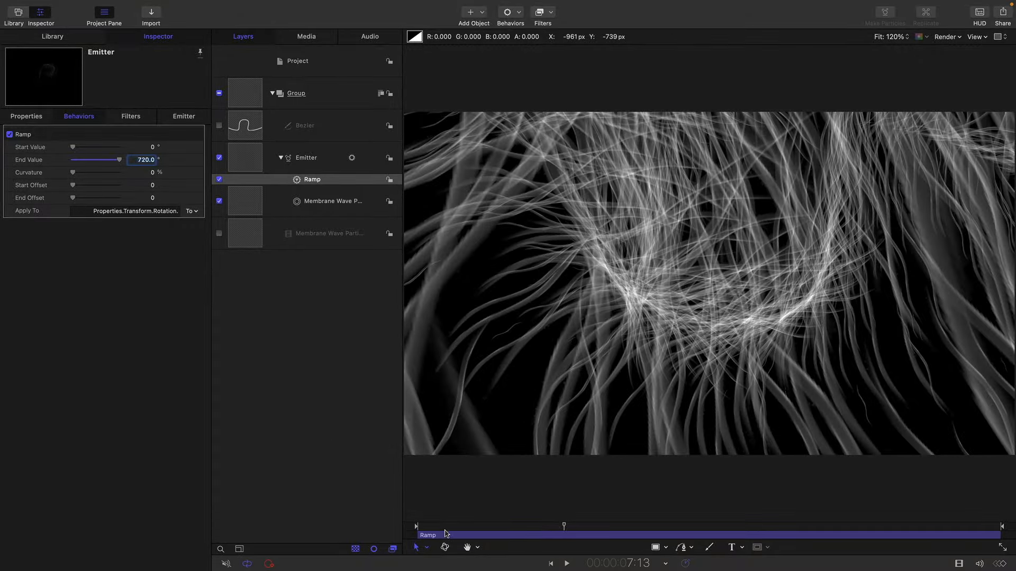
- Mark the play range in point at 3:00
drag(444, 527, 475, 524)
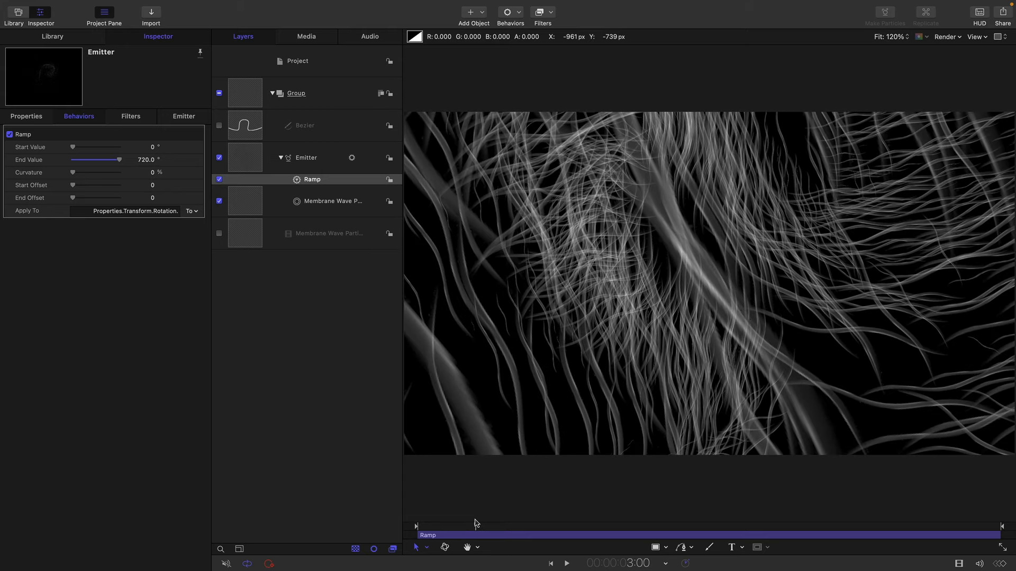
click(118, 5)
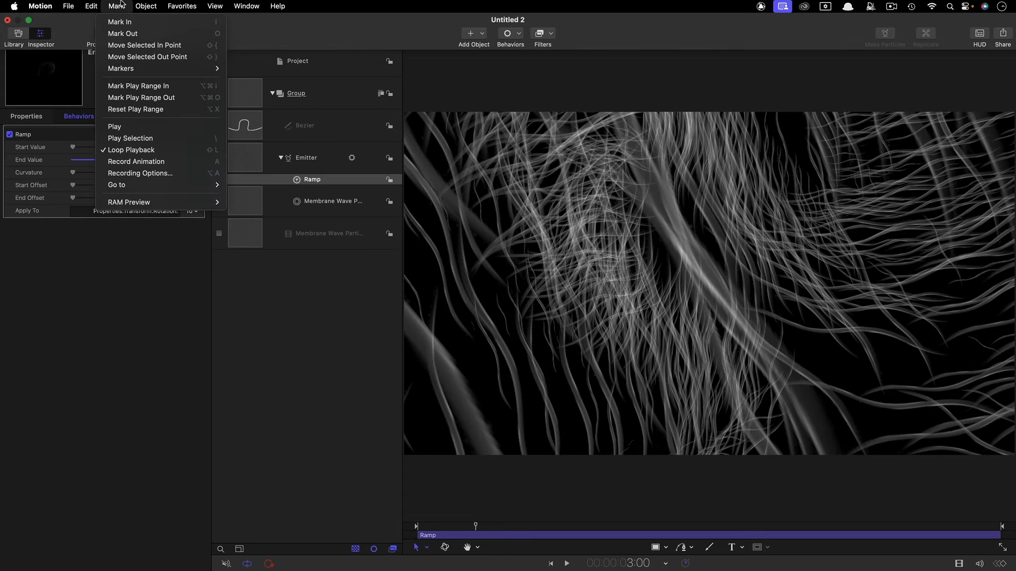
click(141, 86)
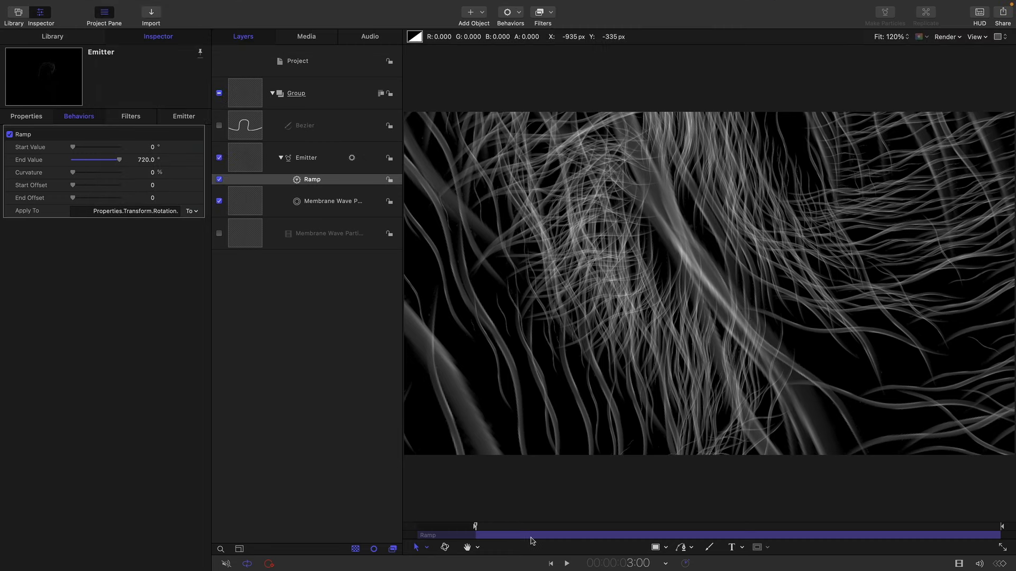
- Preview the rotating particles within the play range, starting from about 5:12
drag(512, 531, 525, 532)
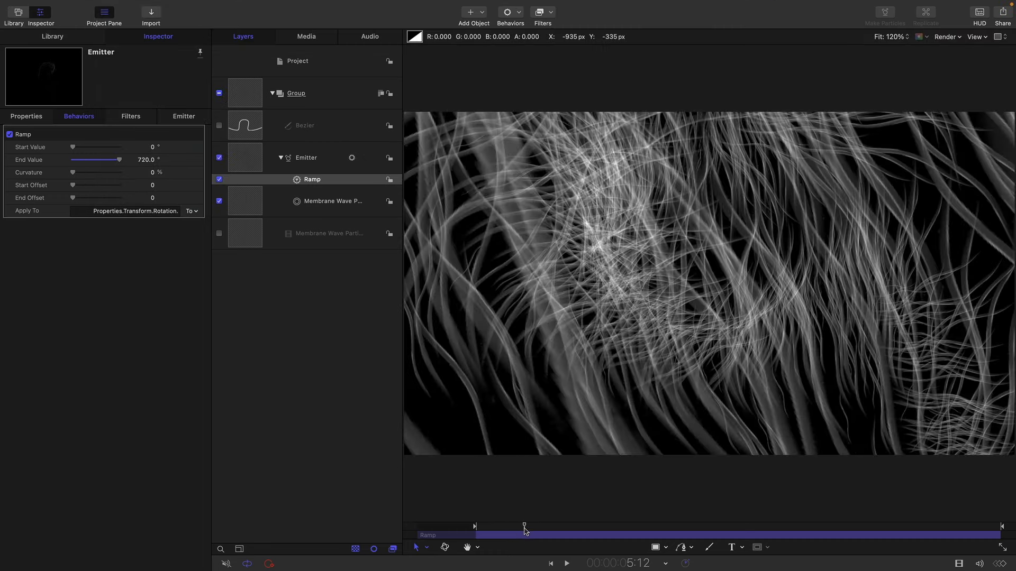
click(567, 564)
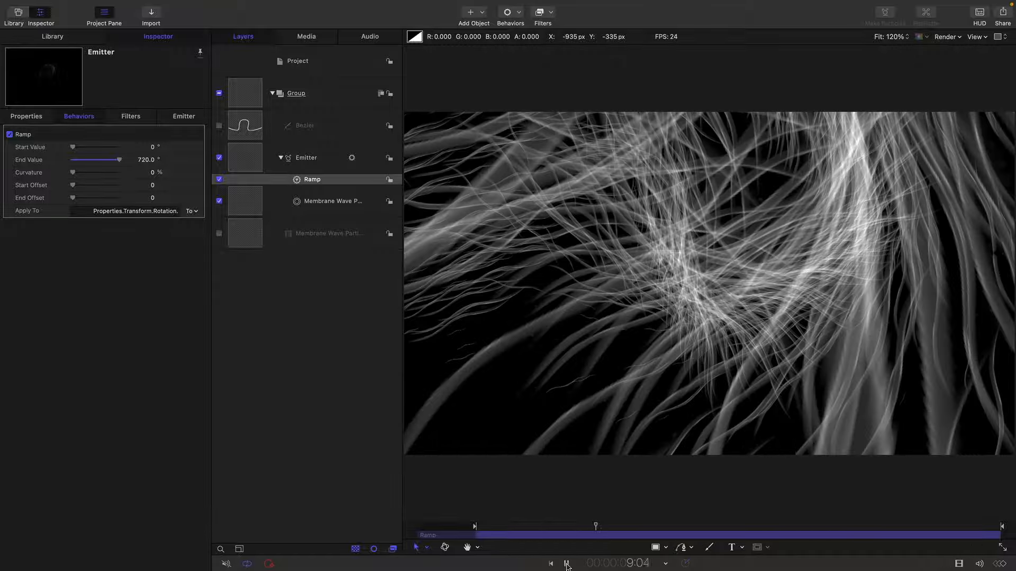
click(567, 564)
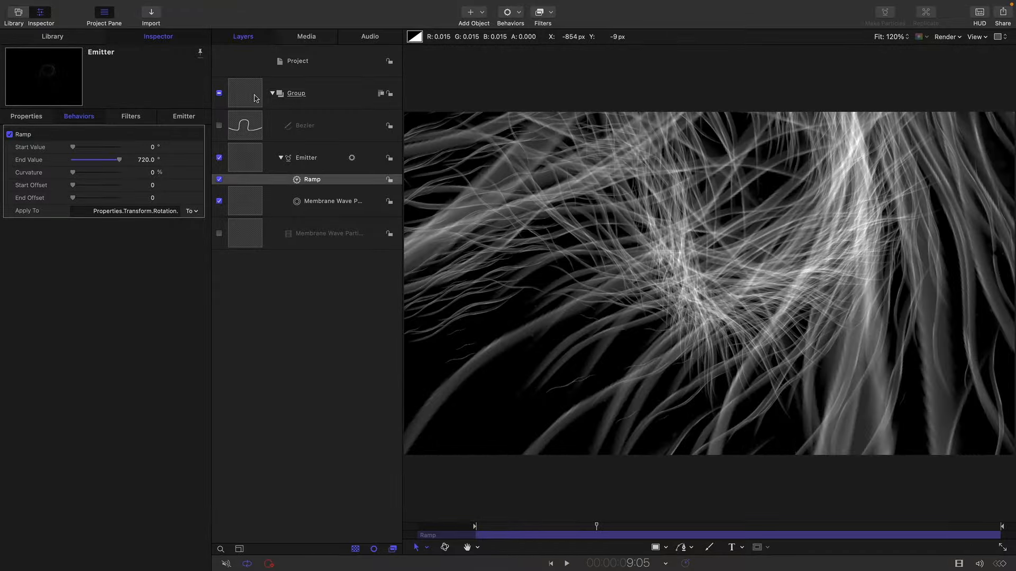
- Add a camera to the project and switch the existing 2D groups to 3D
click(480, 13)
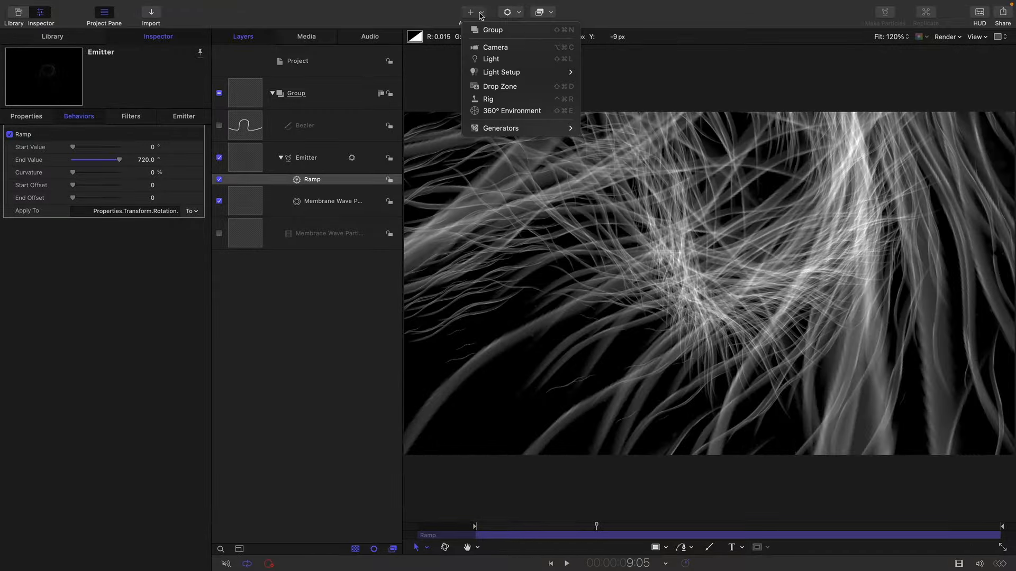
click(487, 49)
click(601, 316)
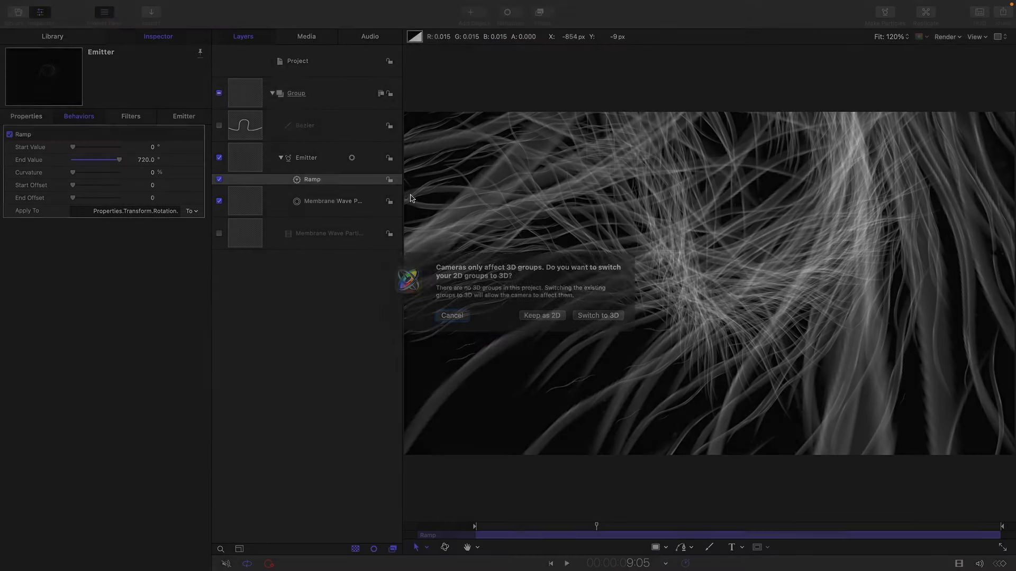
- Set the camera's Z position to 2000 px and preview the animation
click(31, 118)
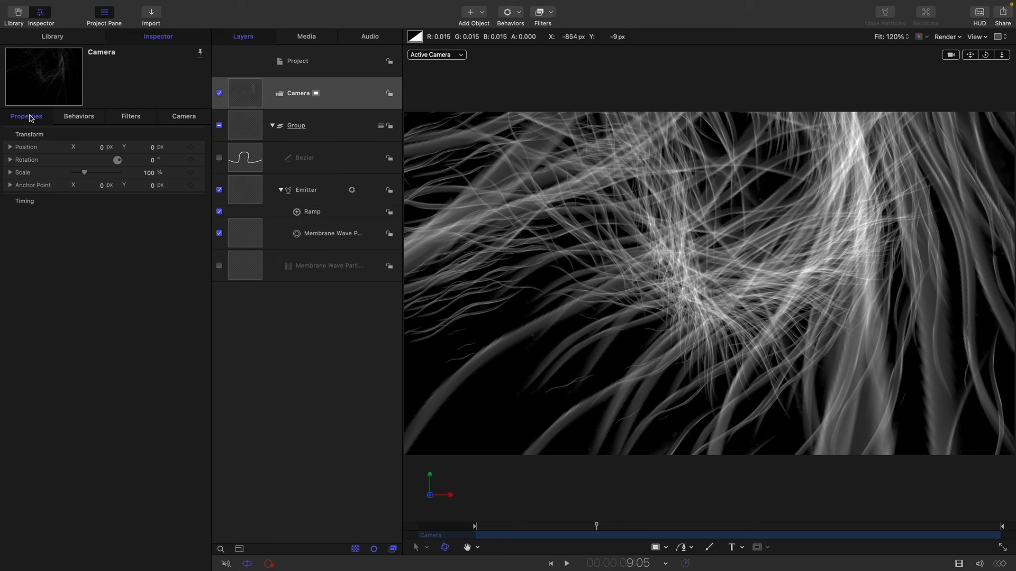
click(11, 148)
click(152, 185)
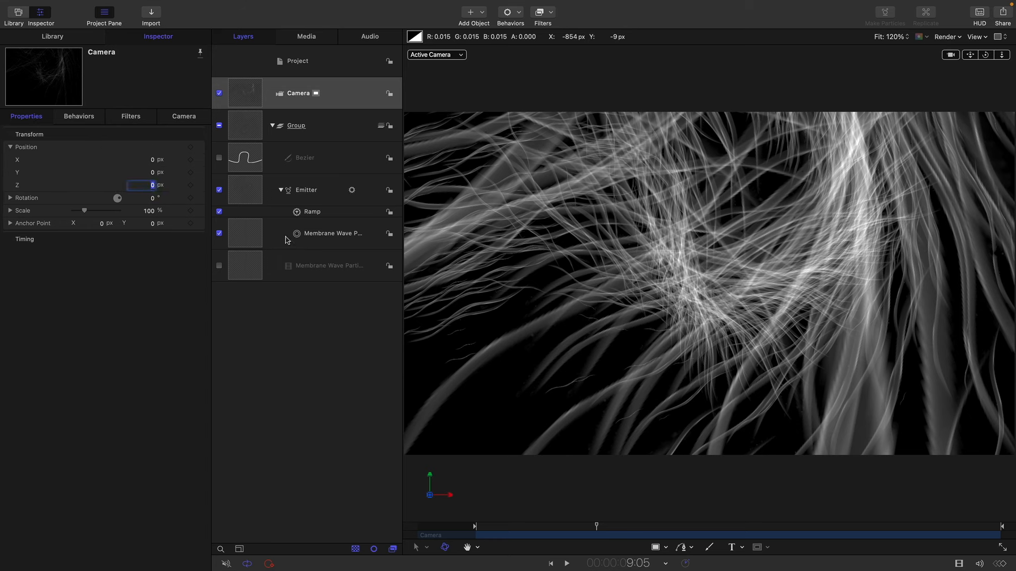
text(2000)
key(Return)
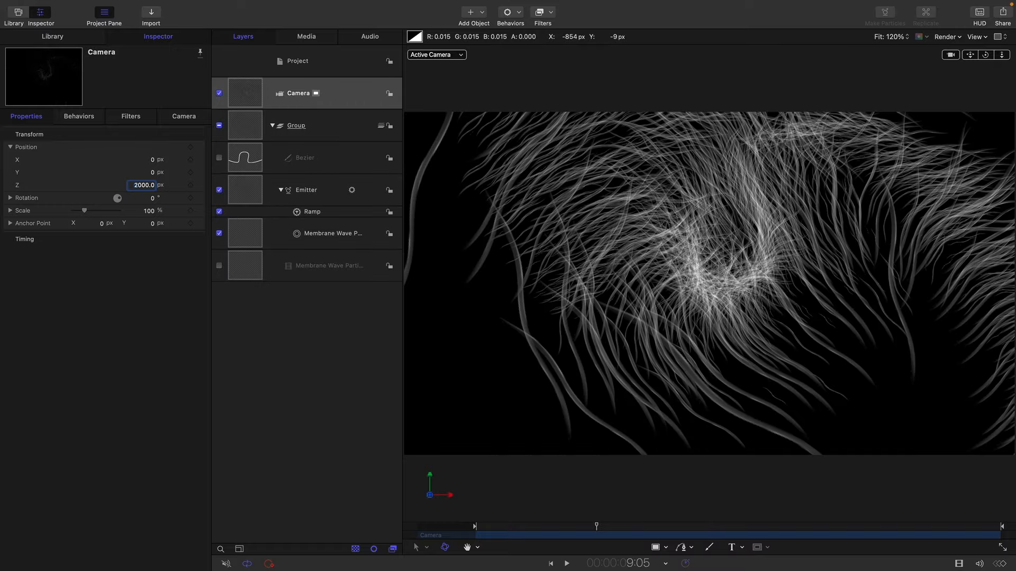
click(565, 564)
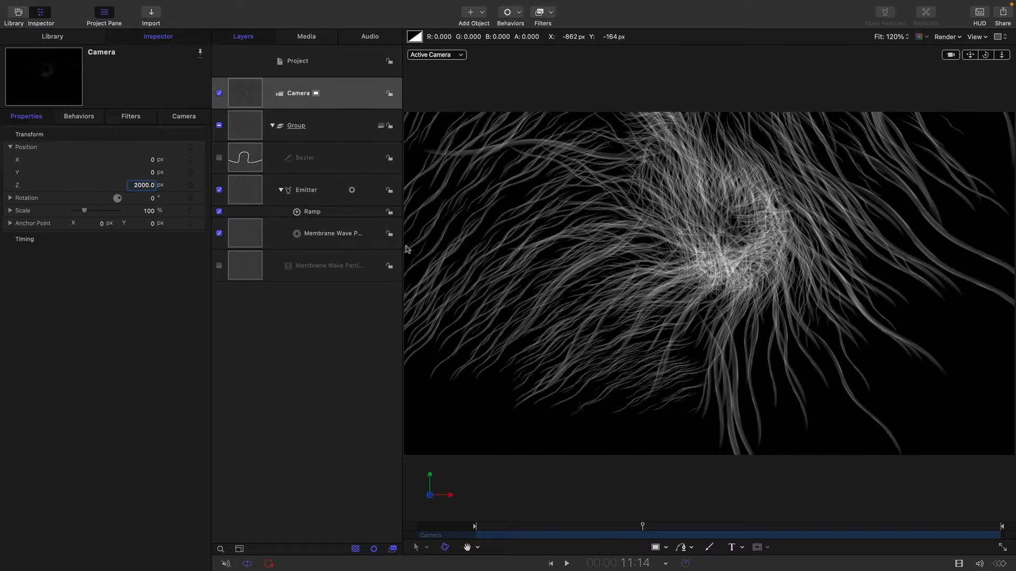
key(space)
- Apply a Sweep camera behavior to the camera
click(511, 14)
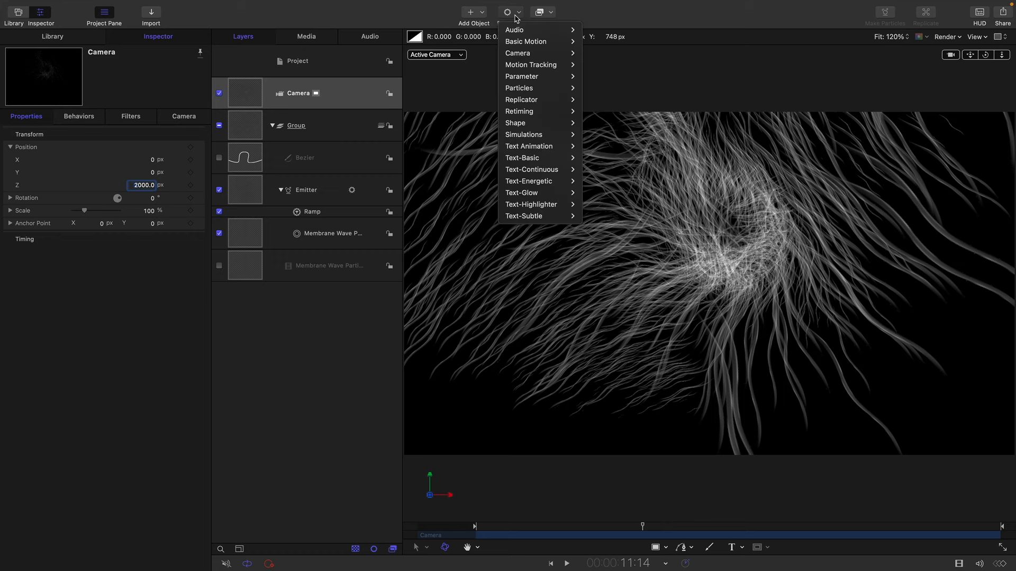
mouse_move(521, 53)
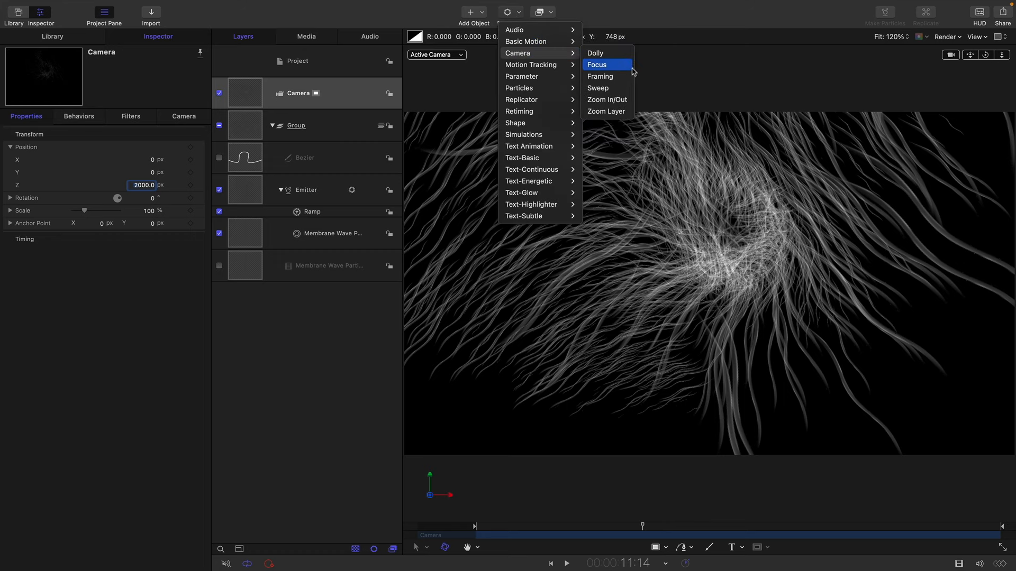
click(611, 91)
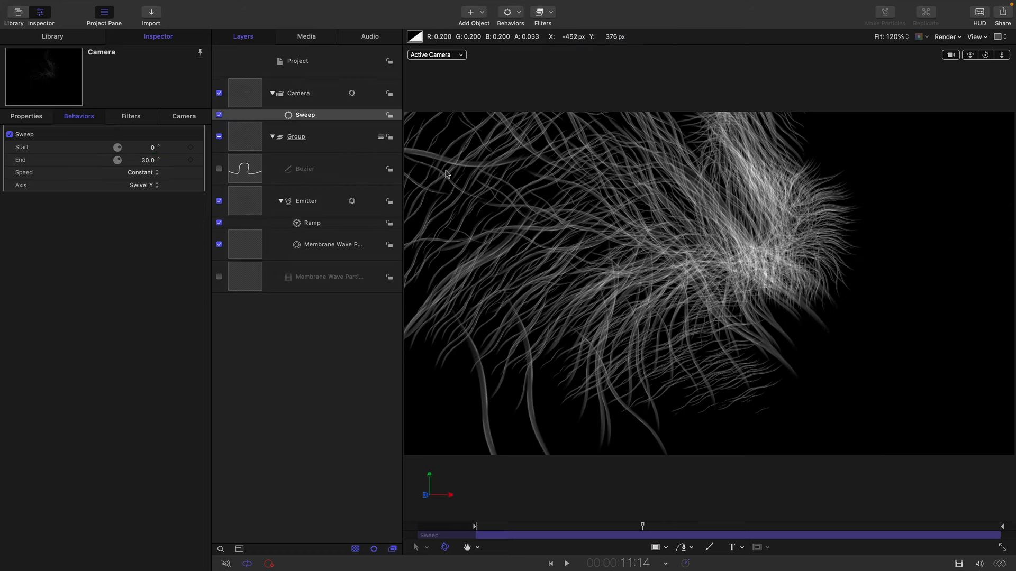
- Set the camera's Sweep behavior to start at -45° and end at 45°, and preview the motion
double_click(153, 150)
text(-45)
key(Tab)
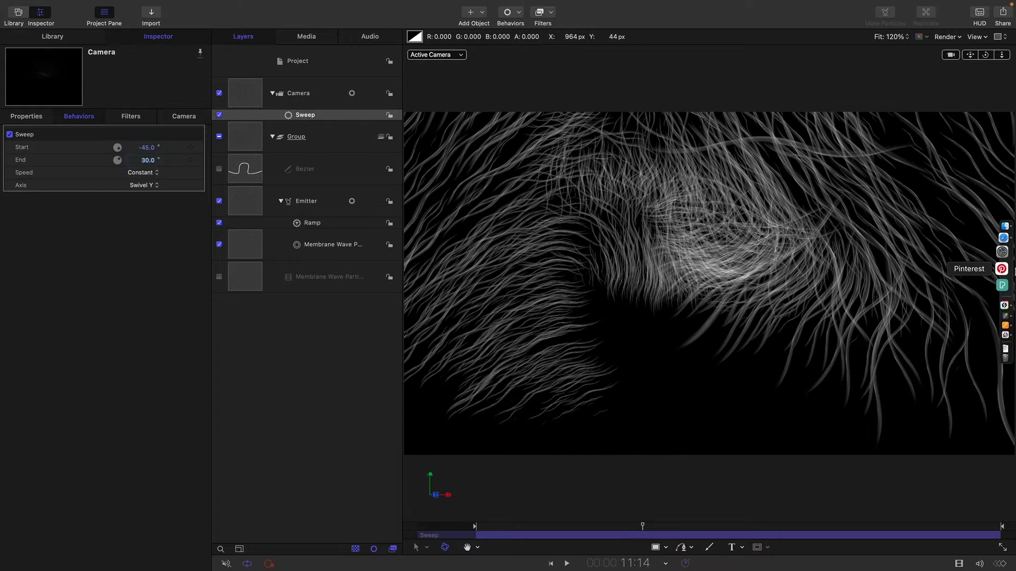
text(45)
key(Return)
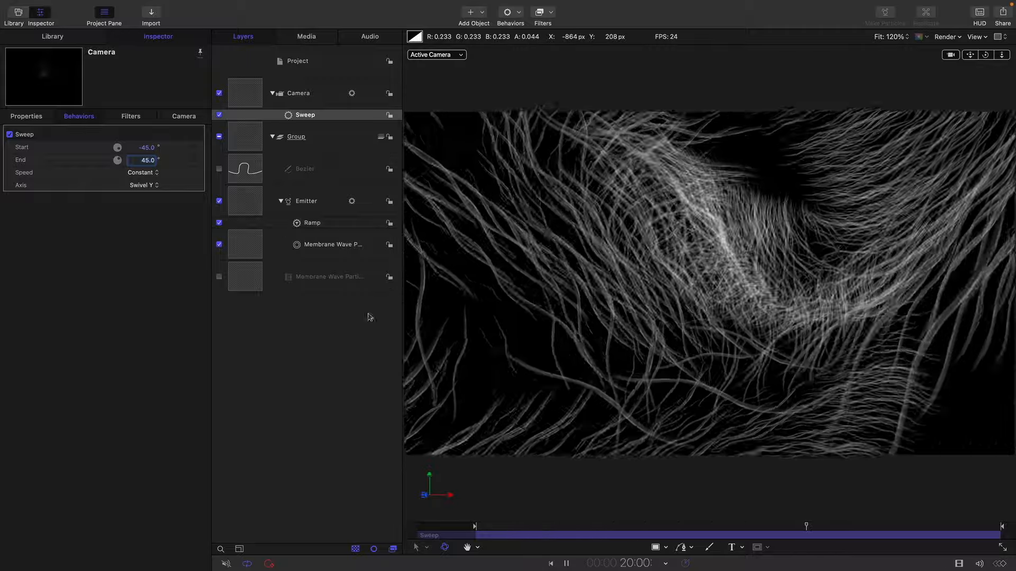
key(space)
- Apply an Oscillate Shape behavior to the Bezier shape
click(243, 173)
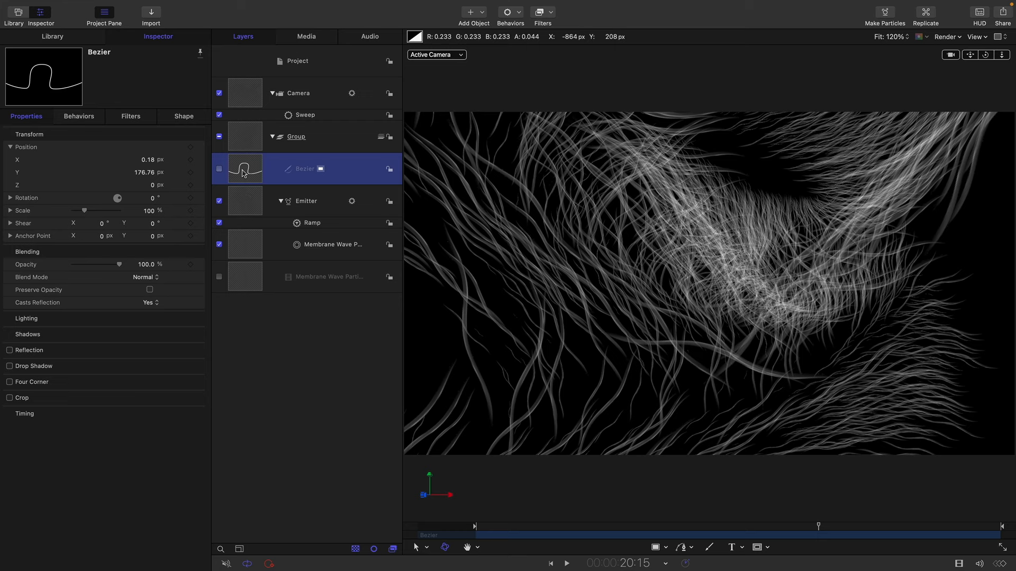
click(519, 13)
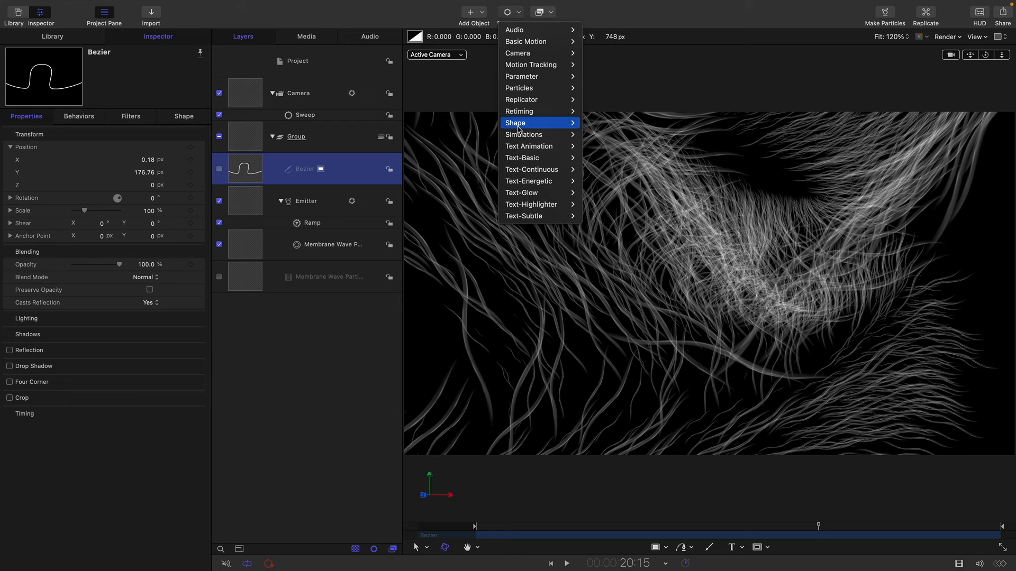
mouse_move(520, 126)
click(611, 158)
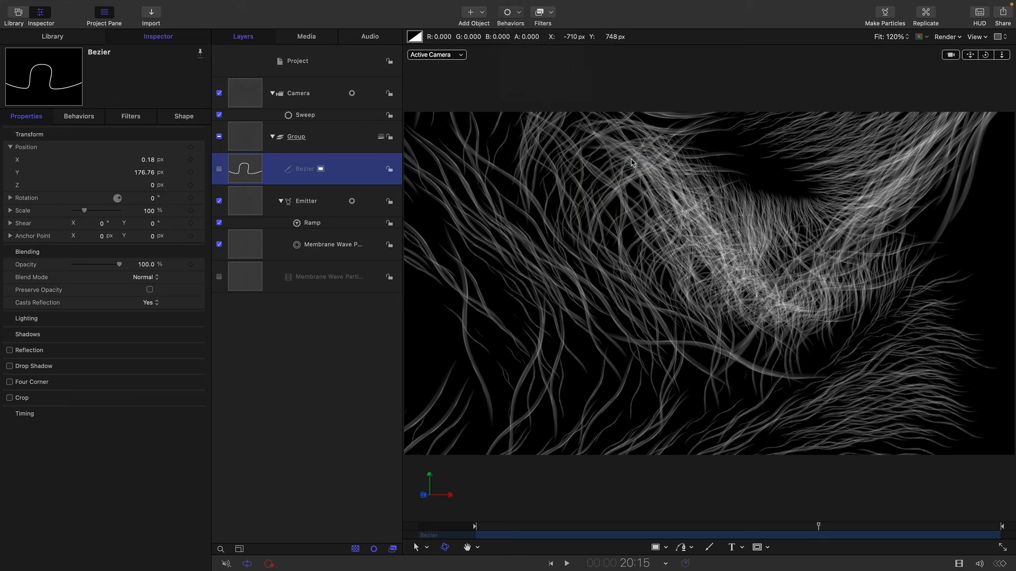
- Set the Oscillate Shape amplitude to 90 and preview the animation
click(146, 173)
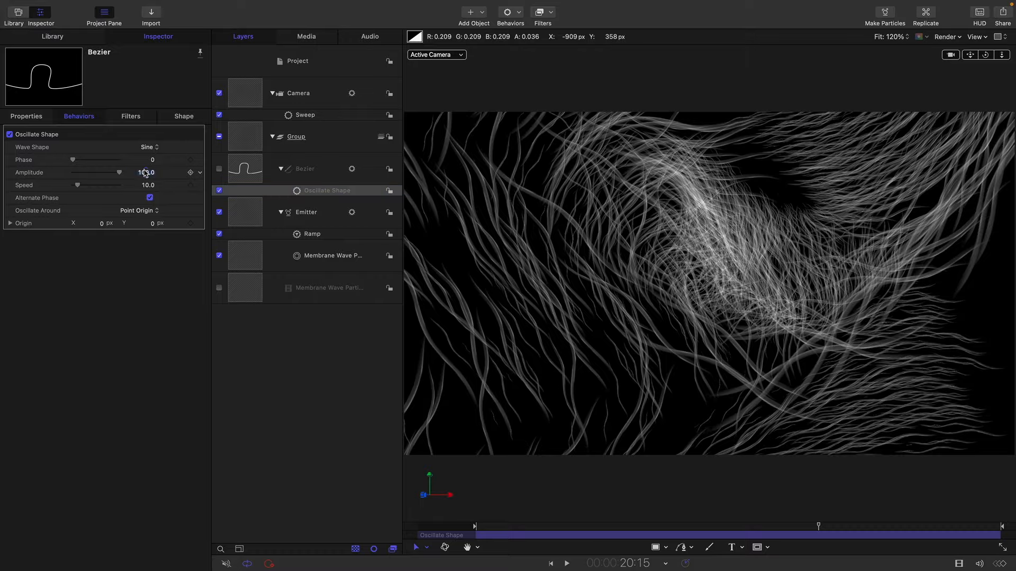
text(90)
key(Return)
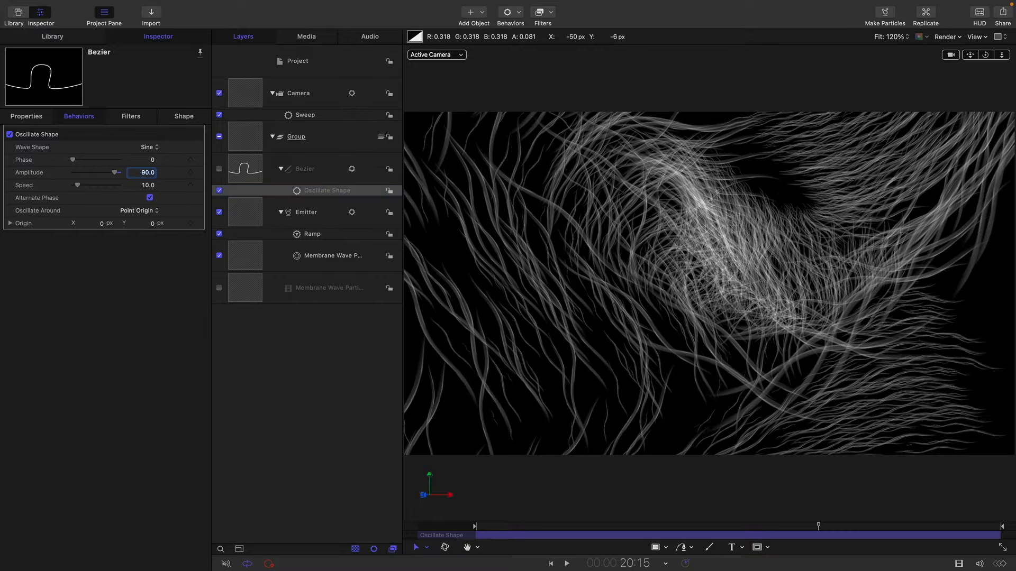
click(567, 564)
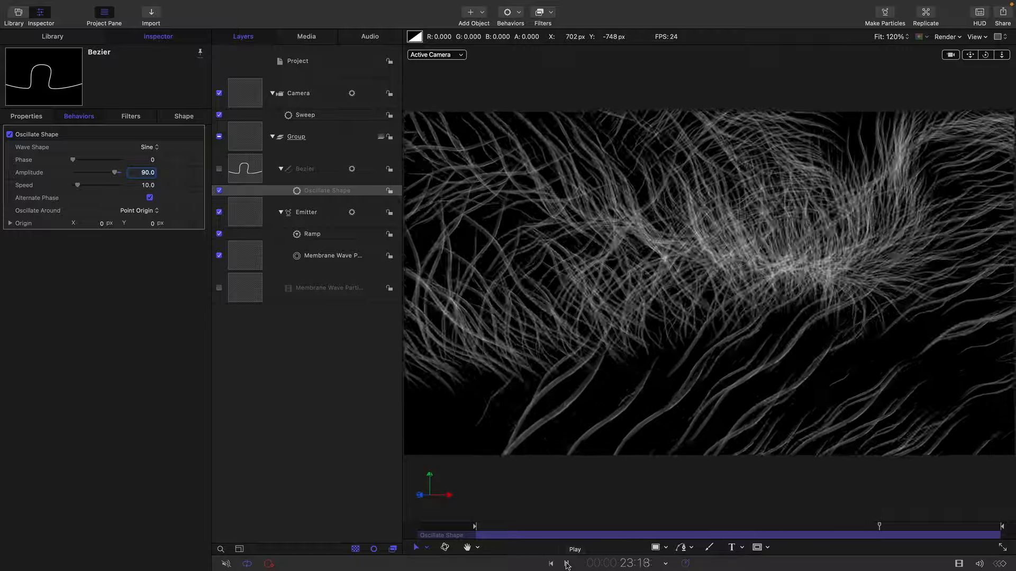
click(566, 564)
- Reset the emitter's Position to 0 px on all axes and play the animation to check it
click(249, 214)
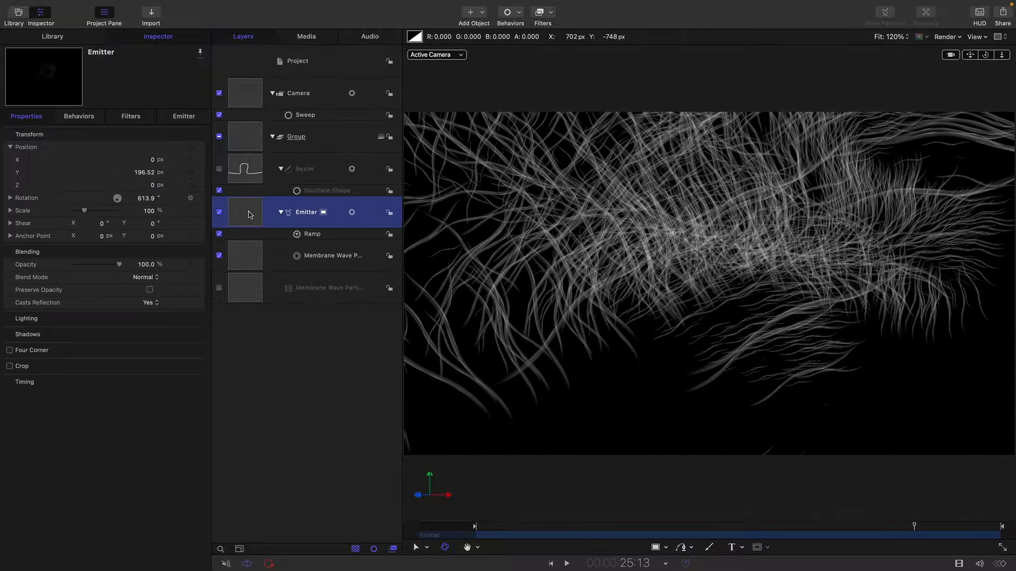
click(193, 117)
click(32, 116)
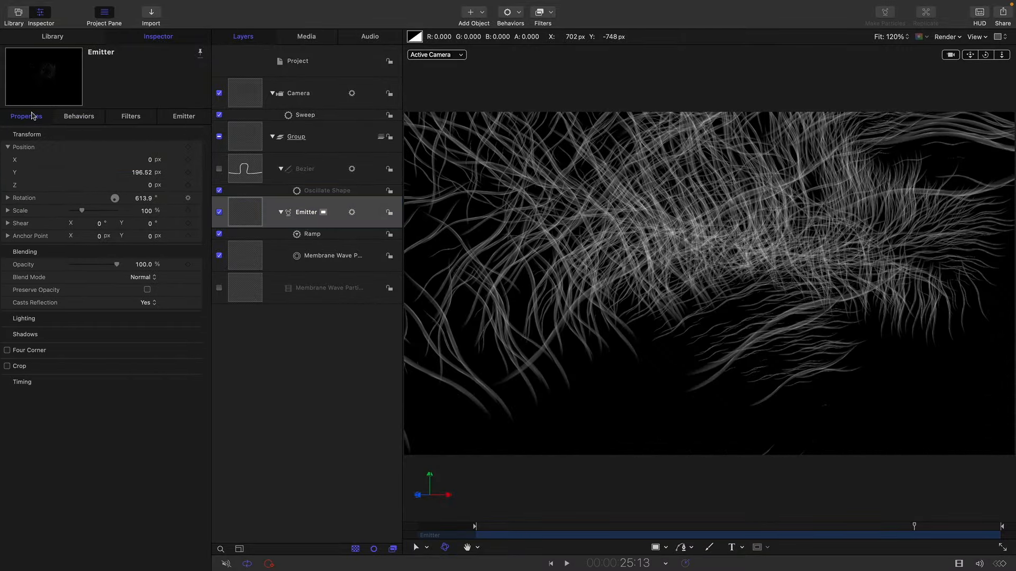
right_click(107, 133)
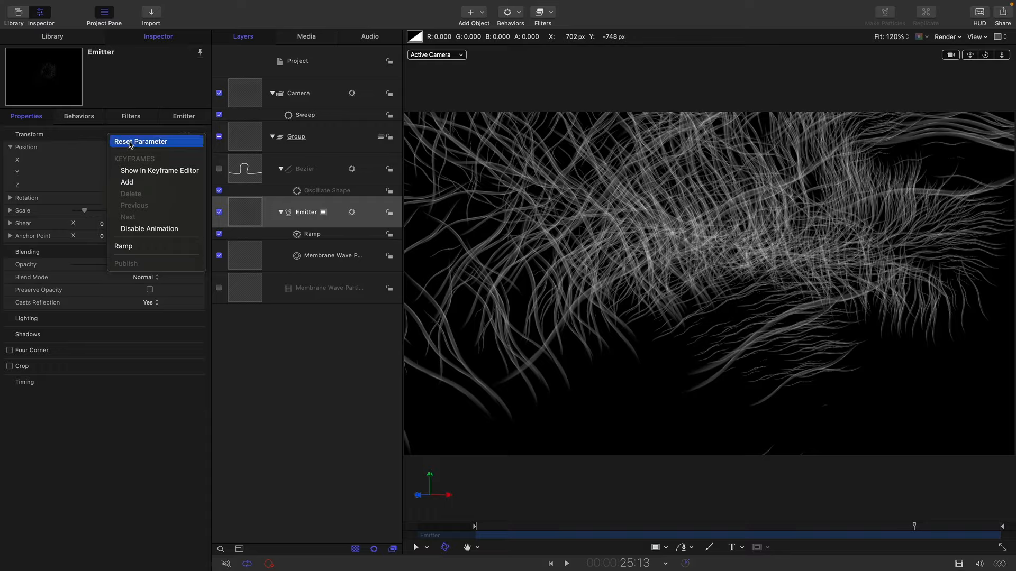
click(399, 213)
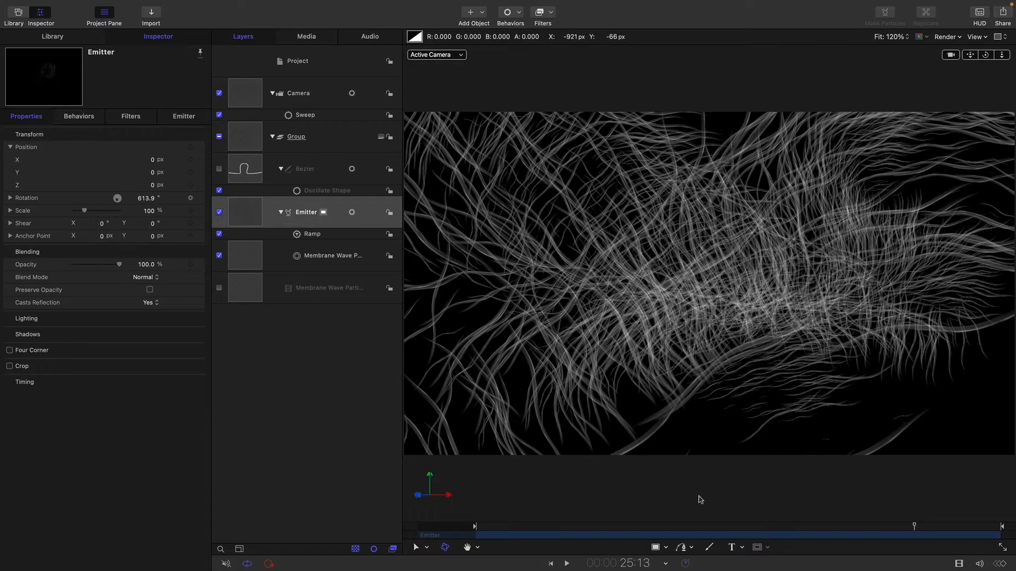
click(566, 567)
- Set the emitter's cell Color Mode to Over Life and expand the Color Over Life gradient
click(184, 116)
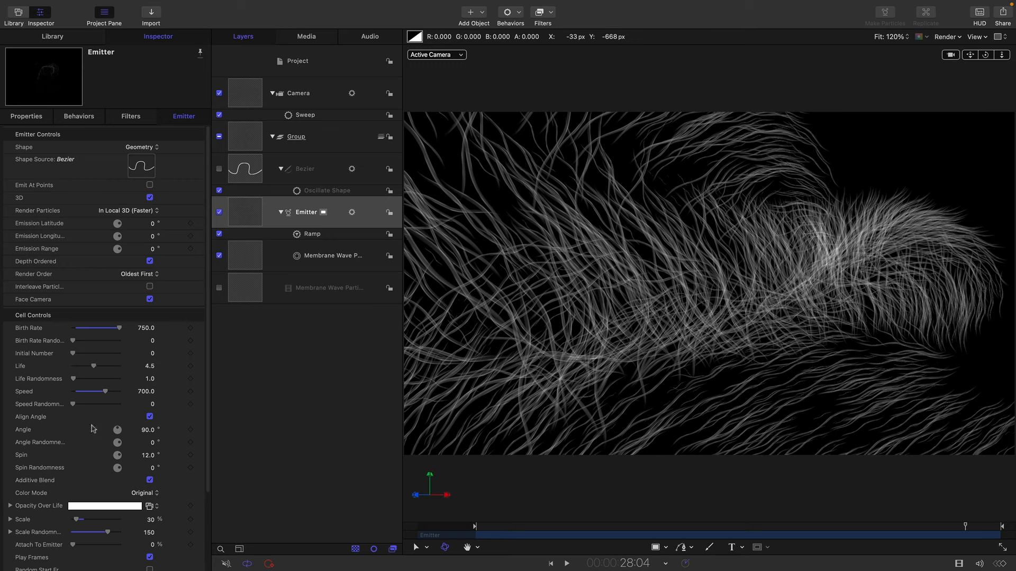
scroll(92, 428, down, 5)
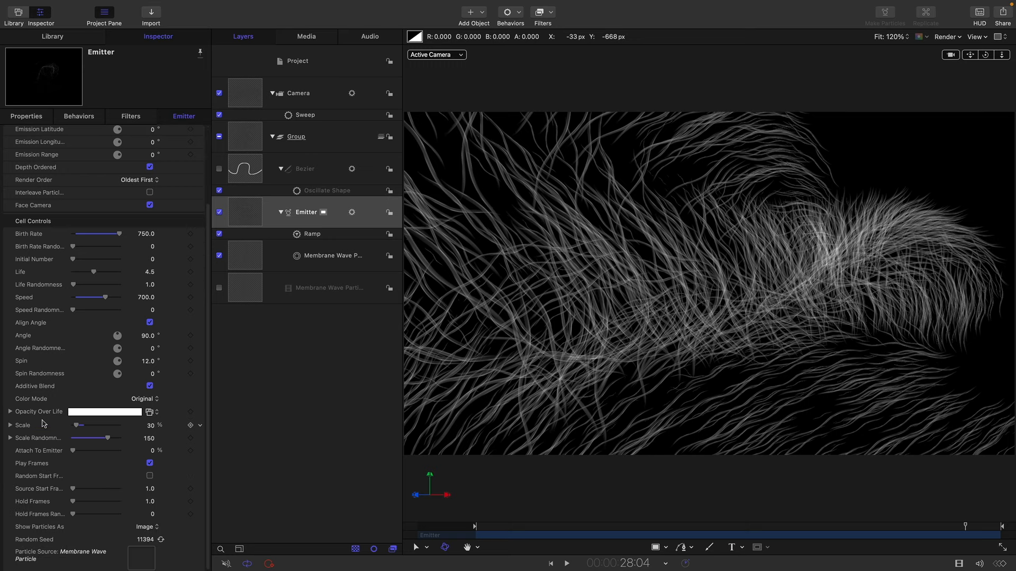
click(146, 400)
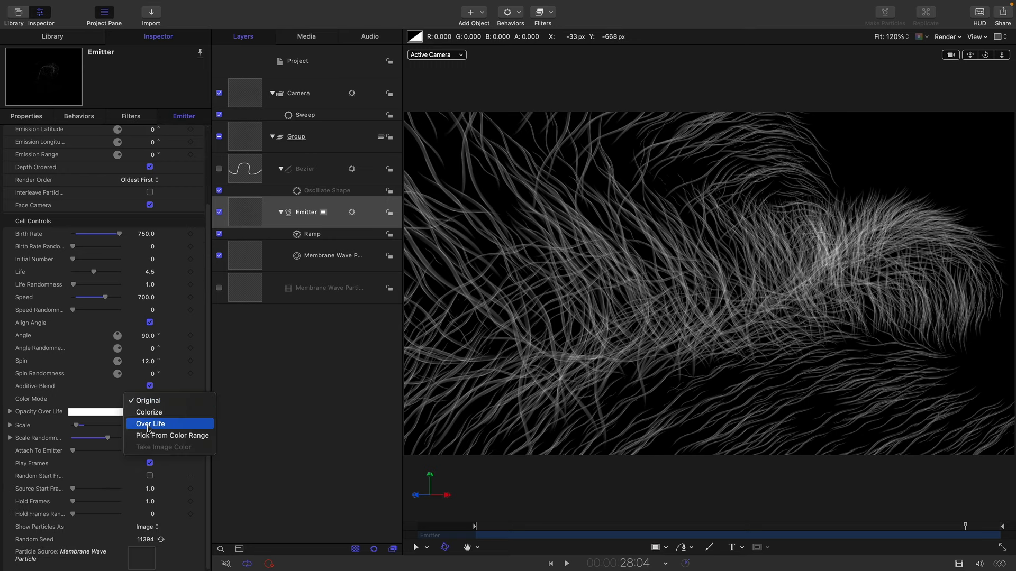
click(149, 426)
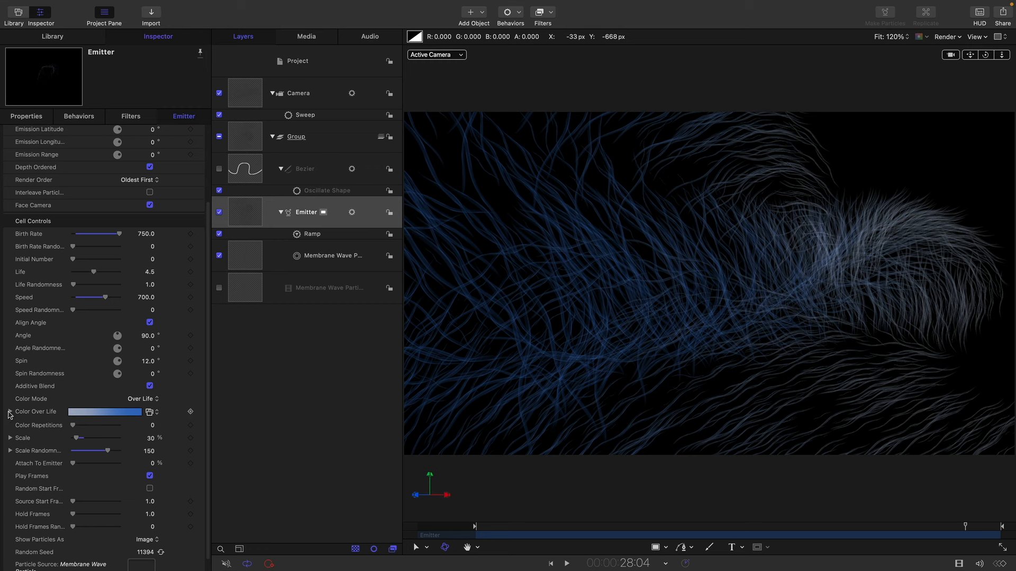
click(10, 411)
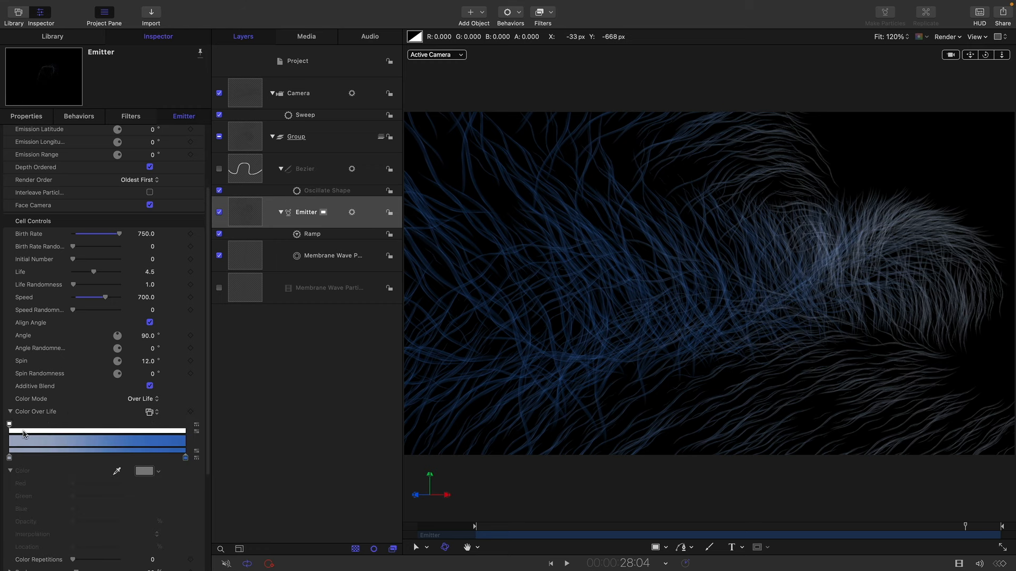
- Add opacity tags at about 8.5% and 100% of the Color Over Life gradient, and set the first and last tags to 0% opacity
click(24, 431)
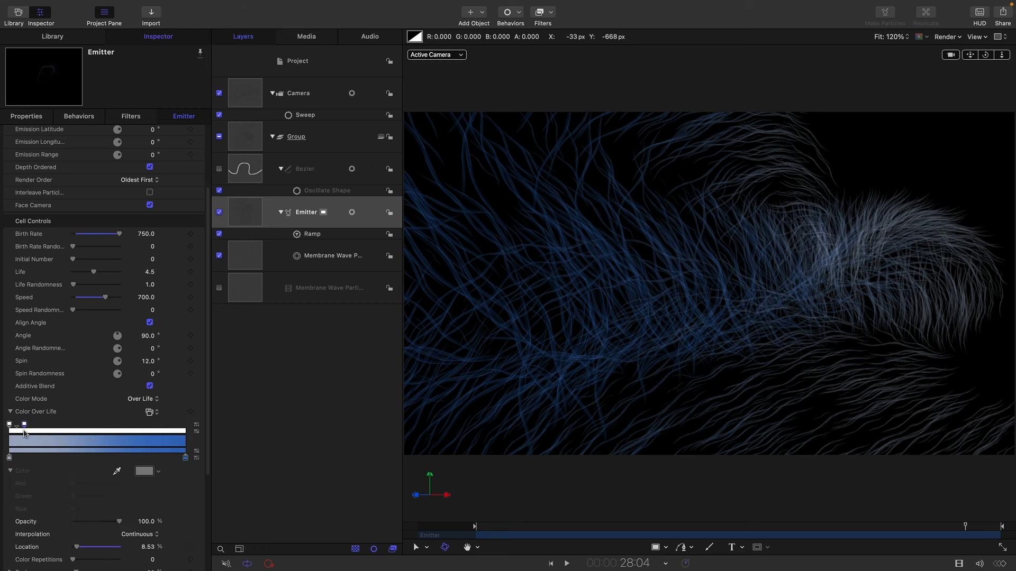
click(184, 433)
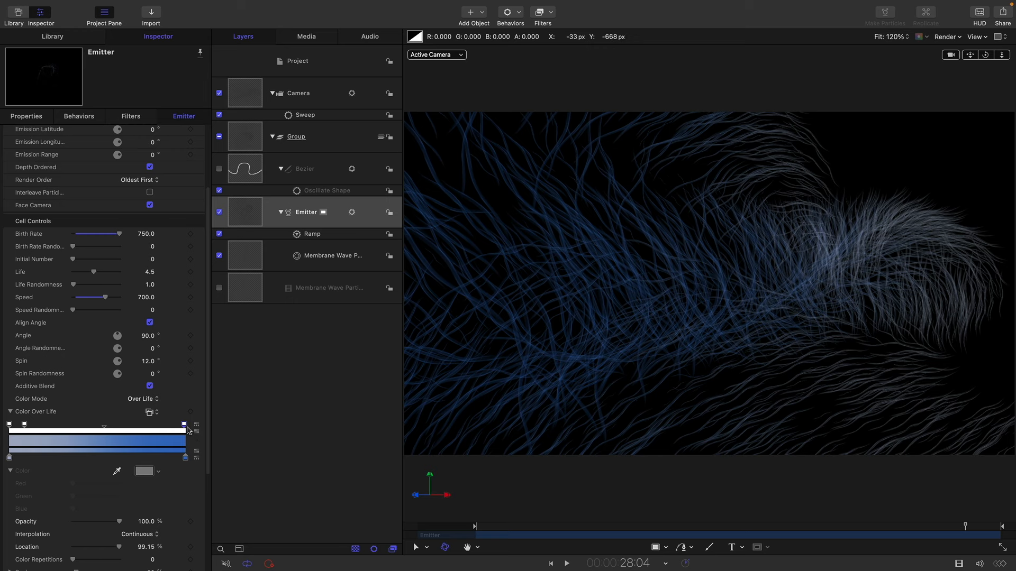
drag(188, 430, 196, 426)
click(73, 522)
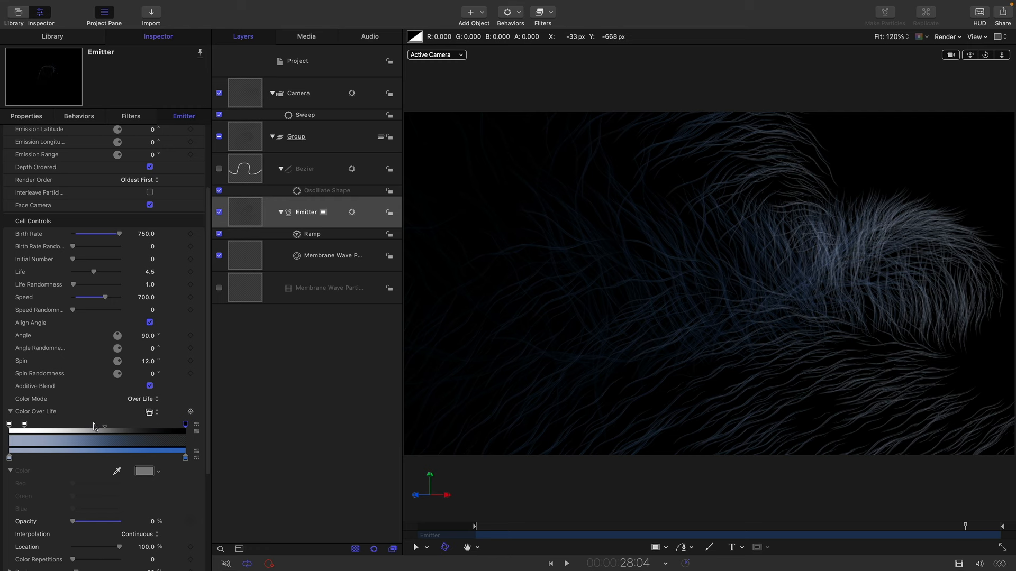
click(9, 424)
drag(117, 521, 1, 526)
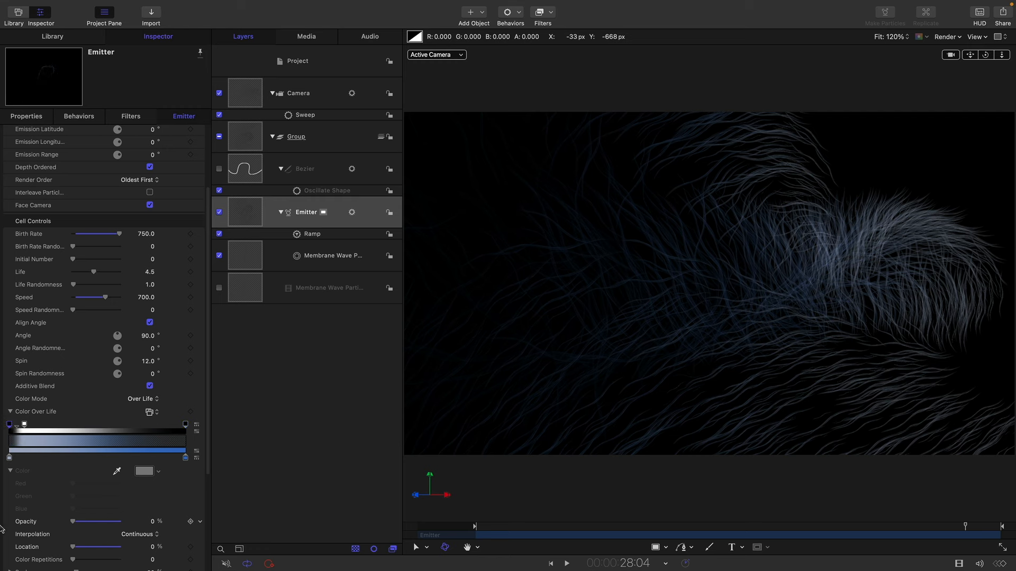
- Set the location of the middle opacity tag in the Color Over Life gradient to 20%
scroll(132, 492, down, 3)
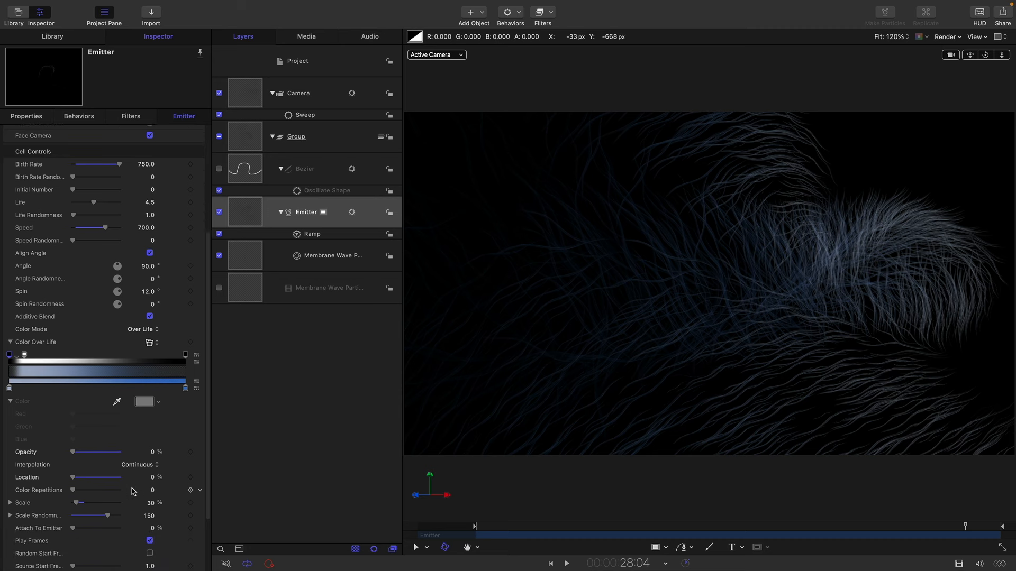
click(24, 355)
click(148, 478)
text(20)
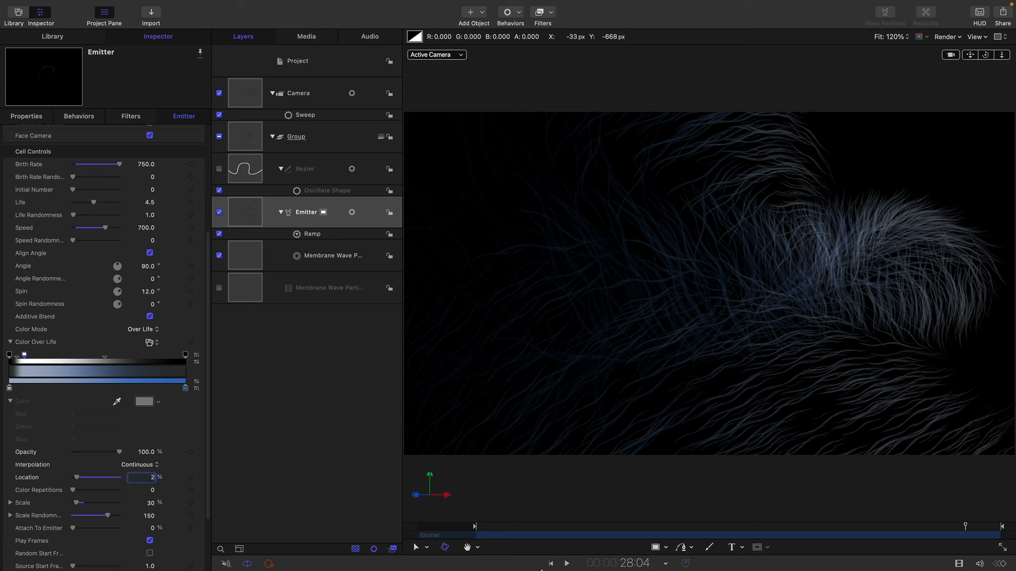
key(Return)
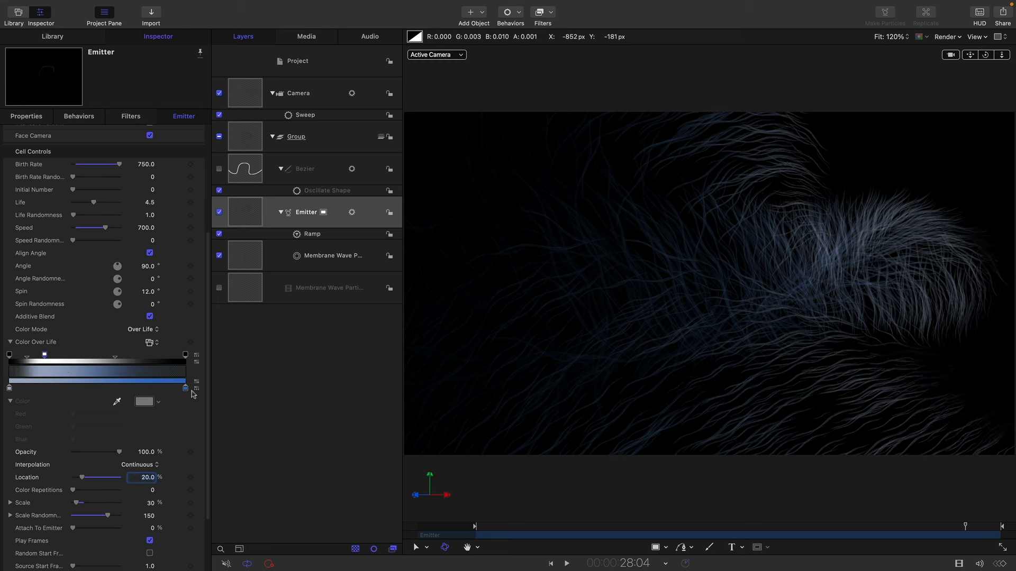
- Reduce the Color Over Life gradient to one light green tag with hue 143°, saturation 39% and brightness 100%, and preview it
drag(185, 390, 190, 445)
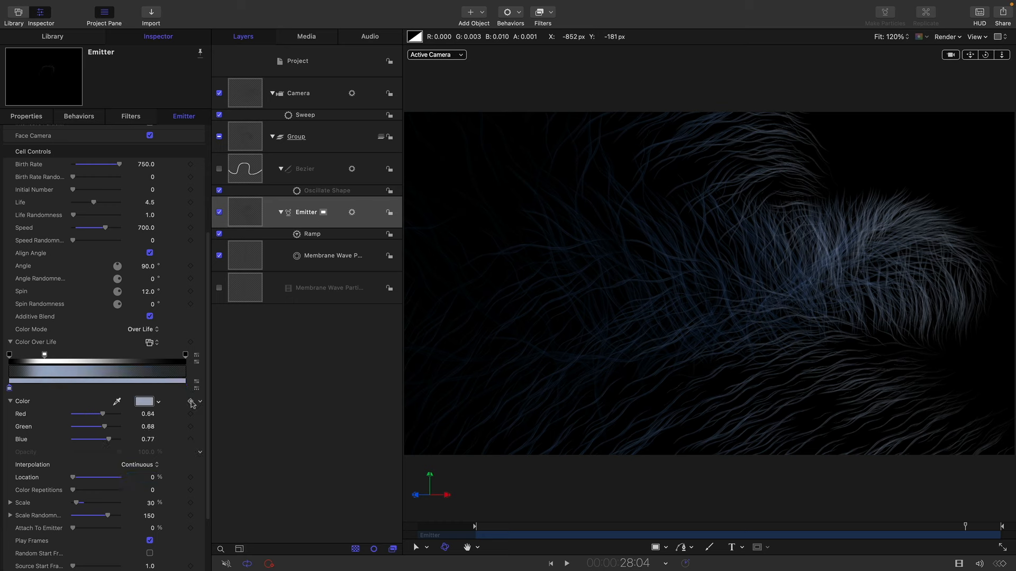
click(145, 402)
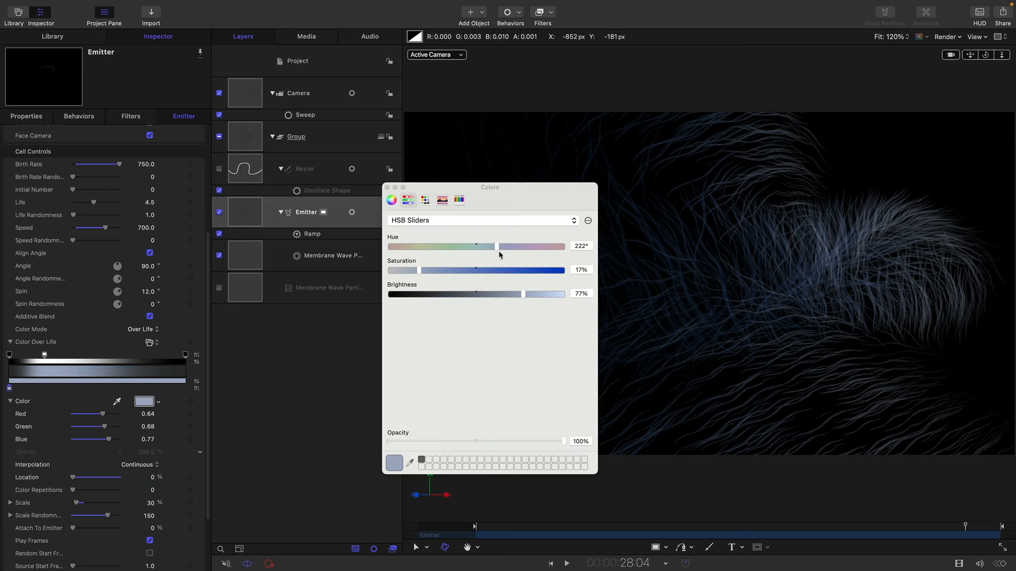
drag(492, 246, 459, 279)
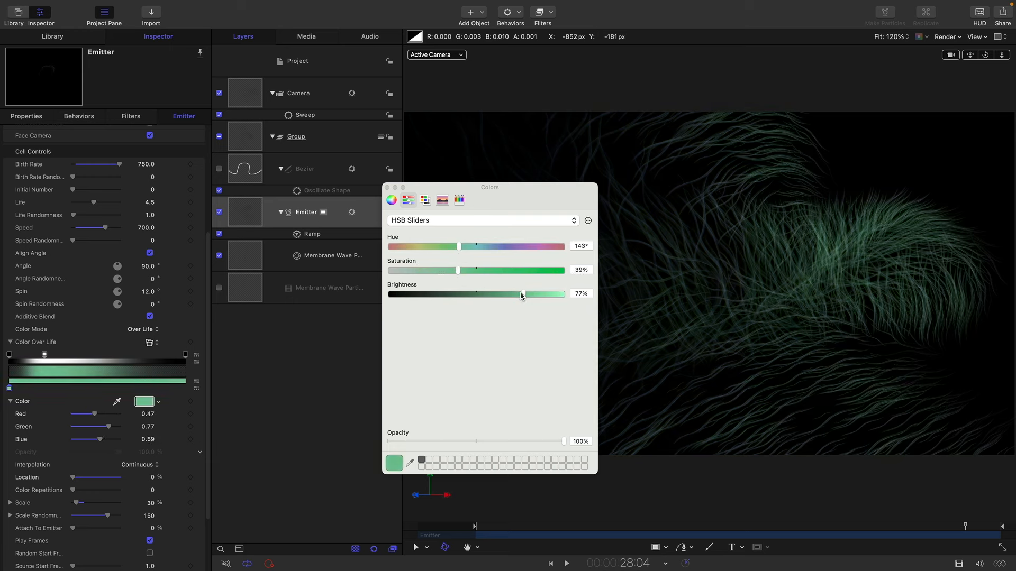
drag(521, 295, 584, 303)
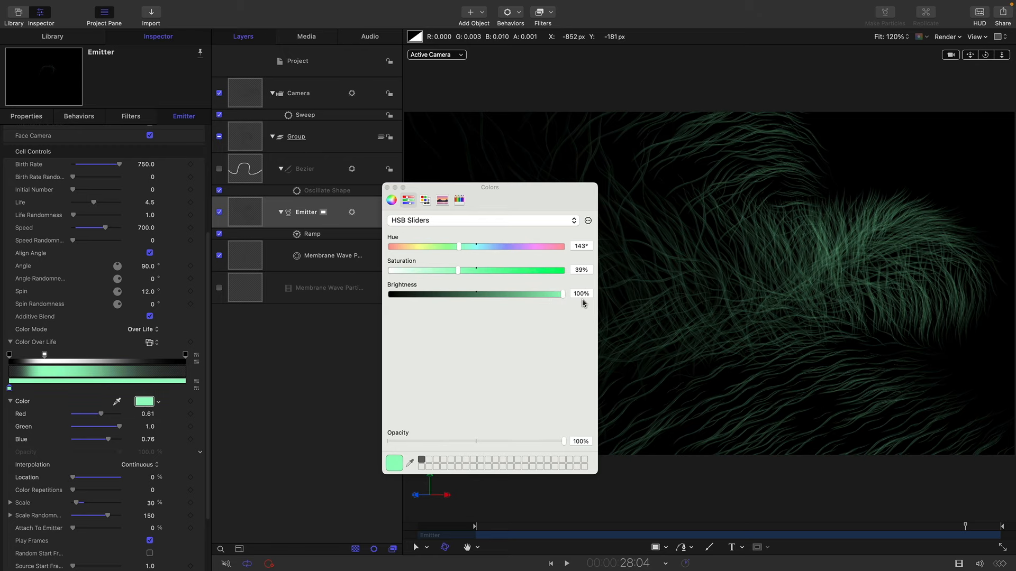
click(387, 188)
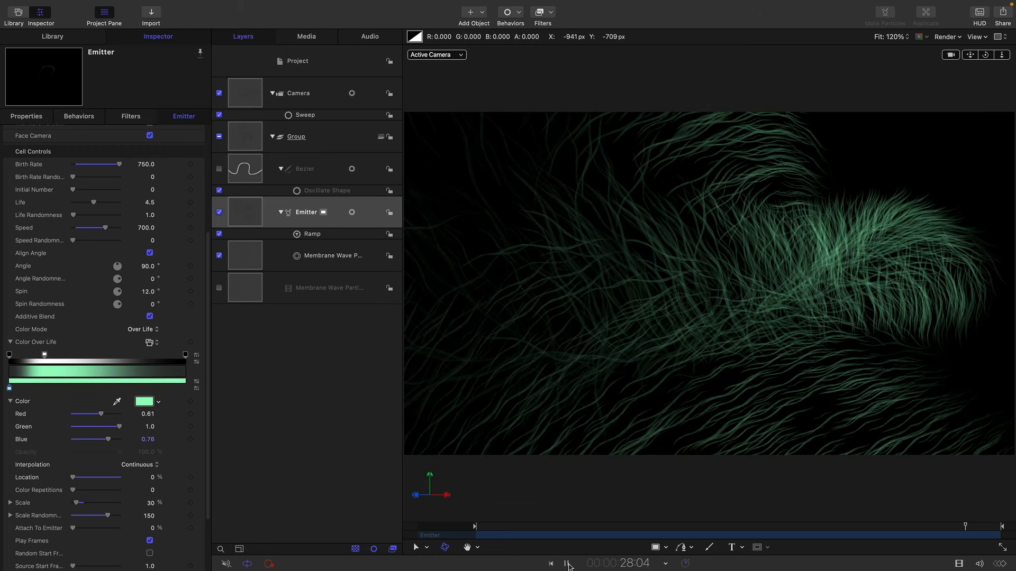
click(568, 566)
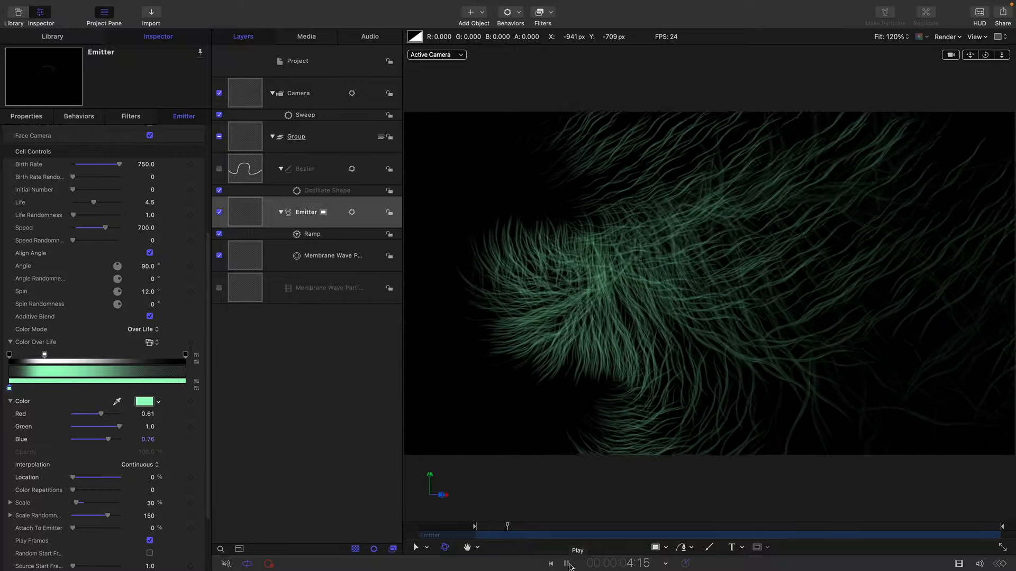
click(568, 565)
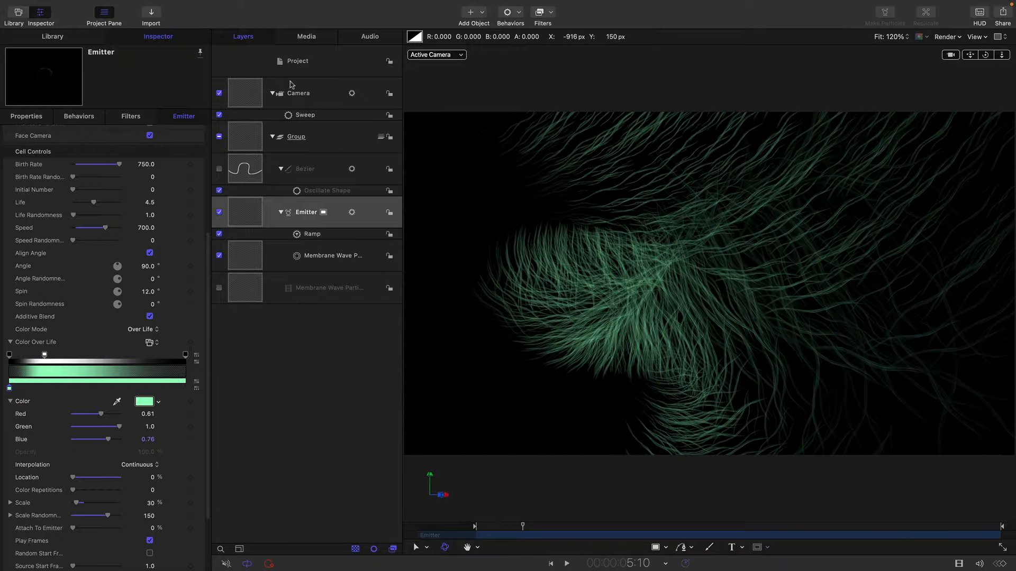
- Apply the Neon glow filter to the group containing the emitter and preview the animation
click(248, 136)
click(550, 12)
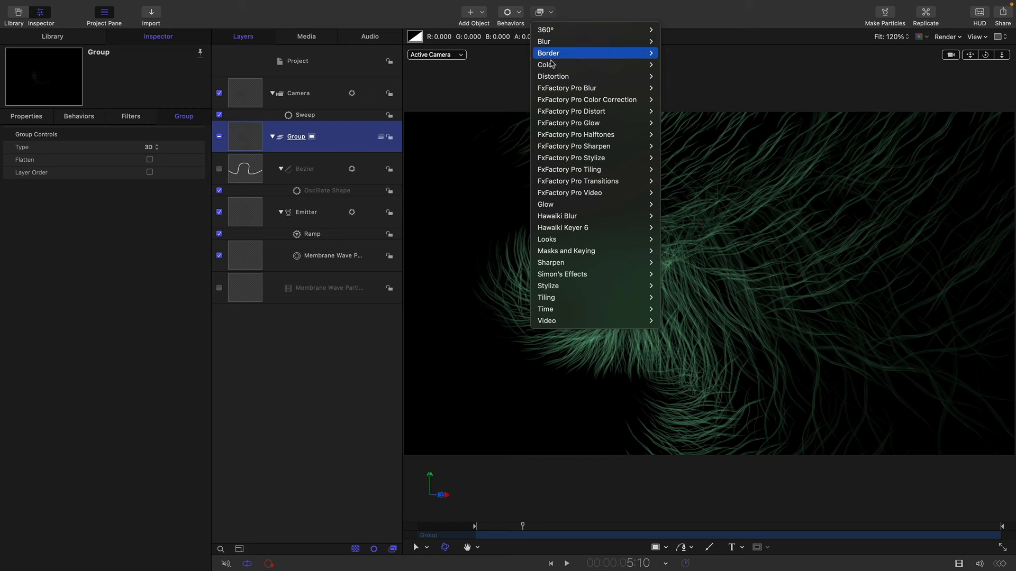
mouse_move(582, 206)
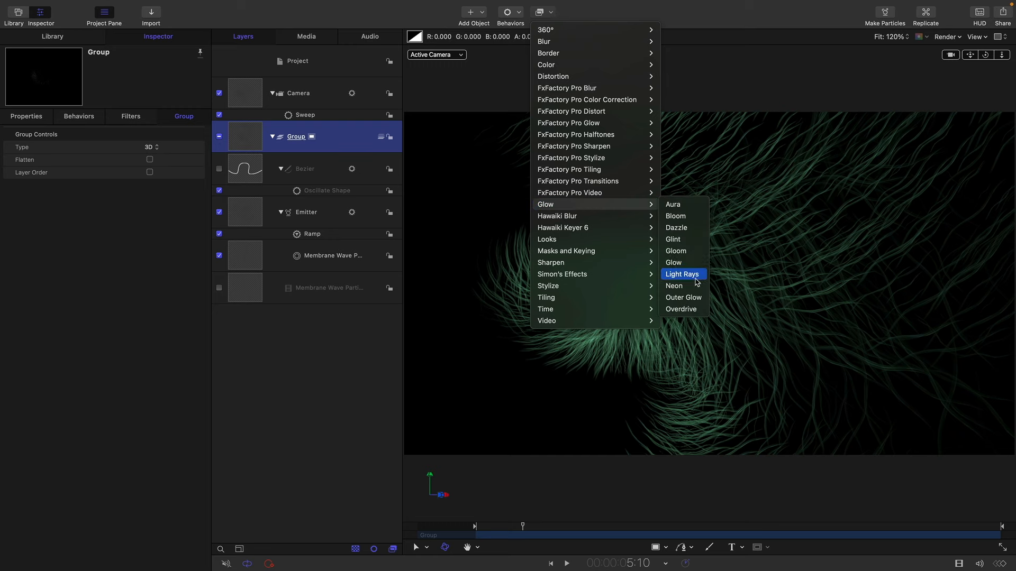
click(674, 286)
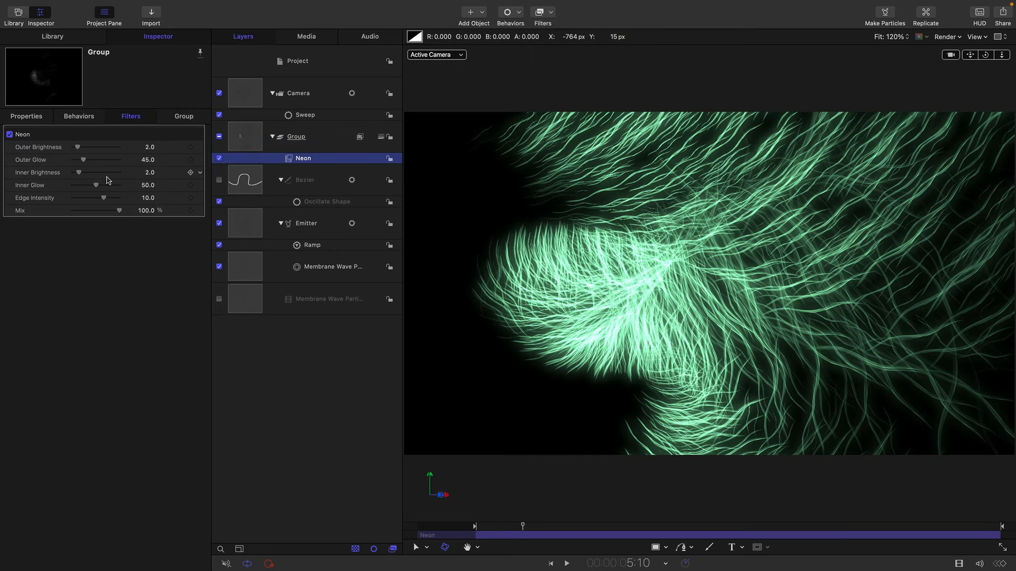
click(568, 564)
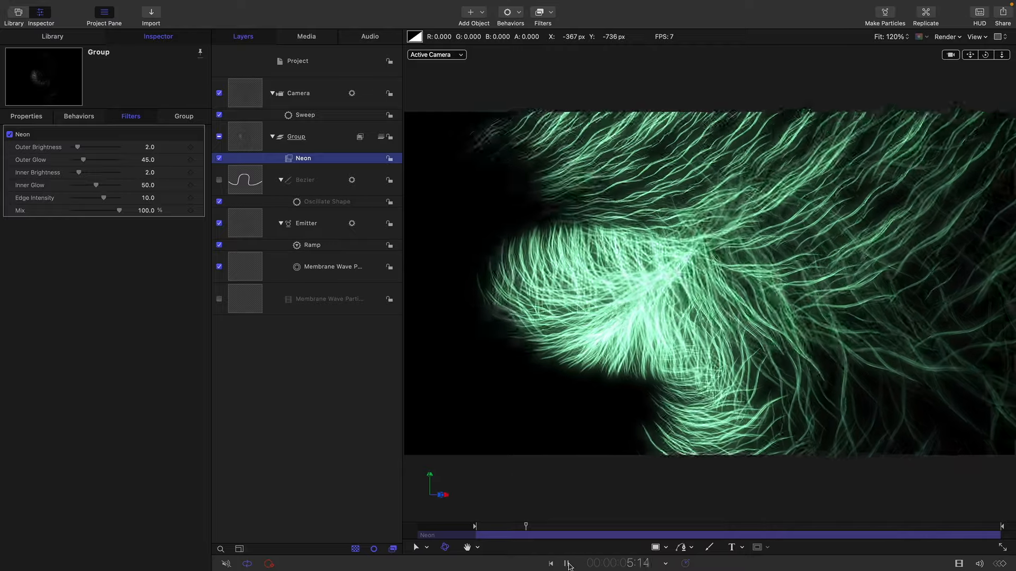
- Set the Neon filter's mix to 50% and preview the animation
double_click(147, 210)
text(50)
key(Return)
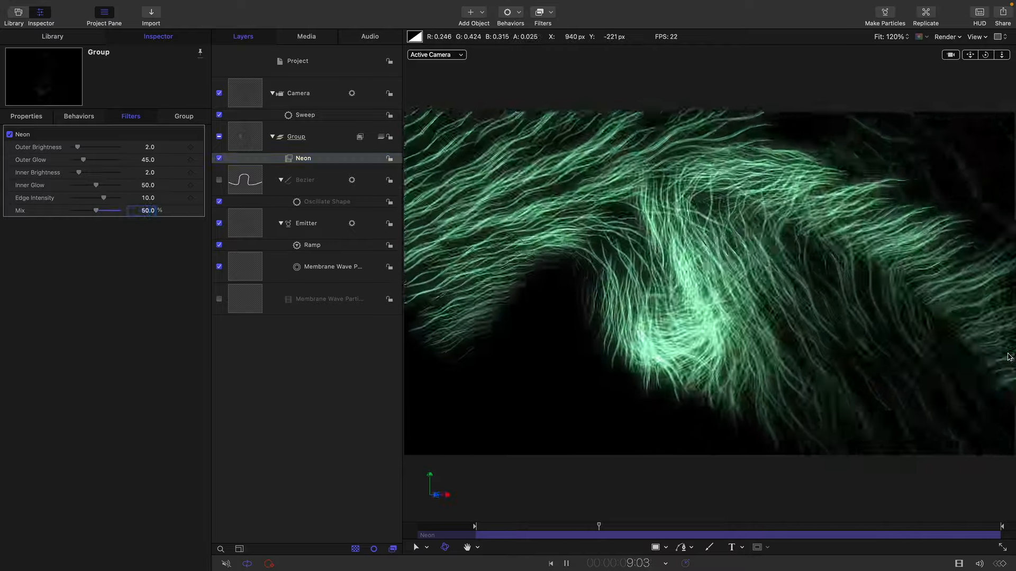
key(space)
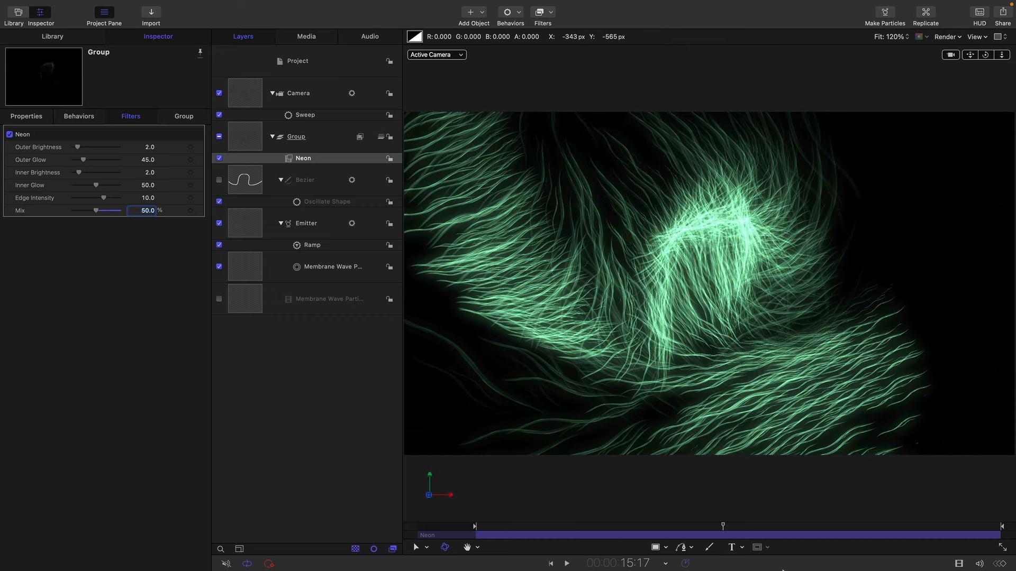
- Set up the Circle tool with a white fill and no outline
click(665, 548)
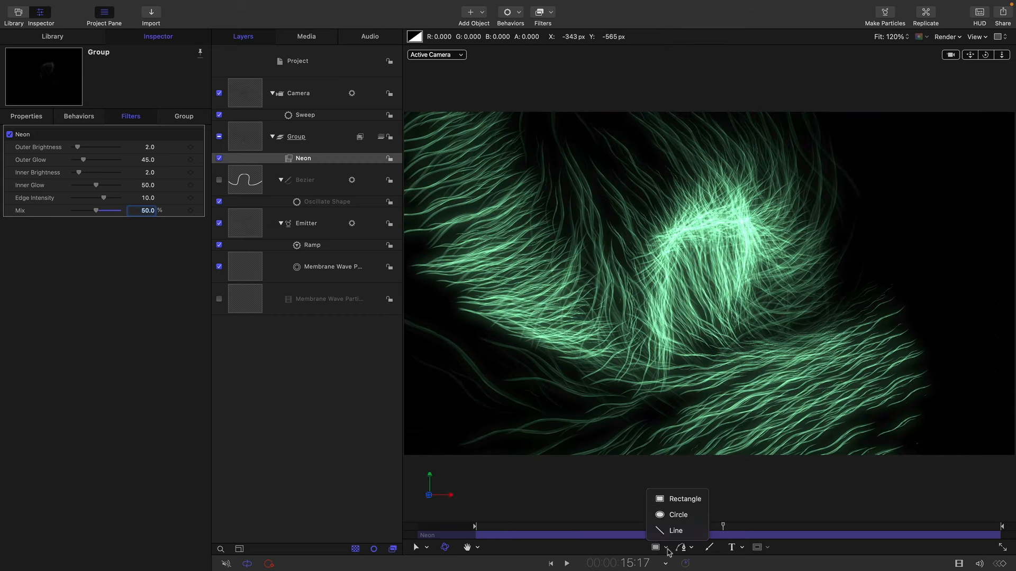
click(681, 516)
key(F7)
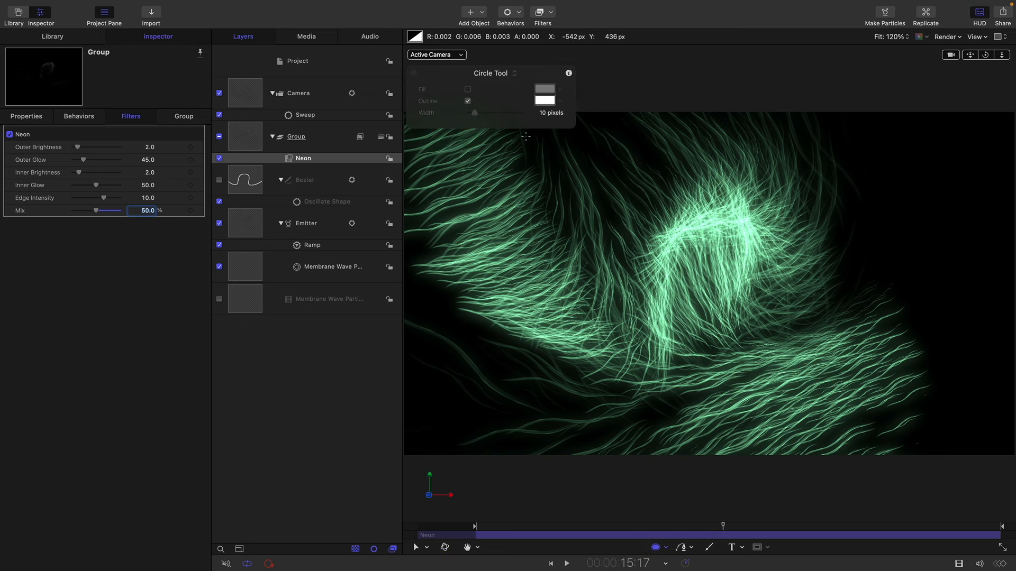
click(468, 101)
click(545, 88)
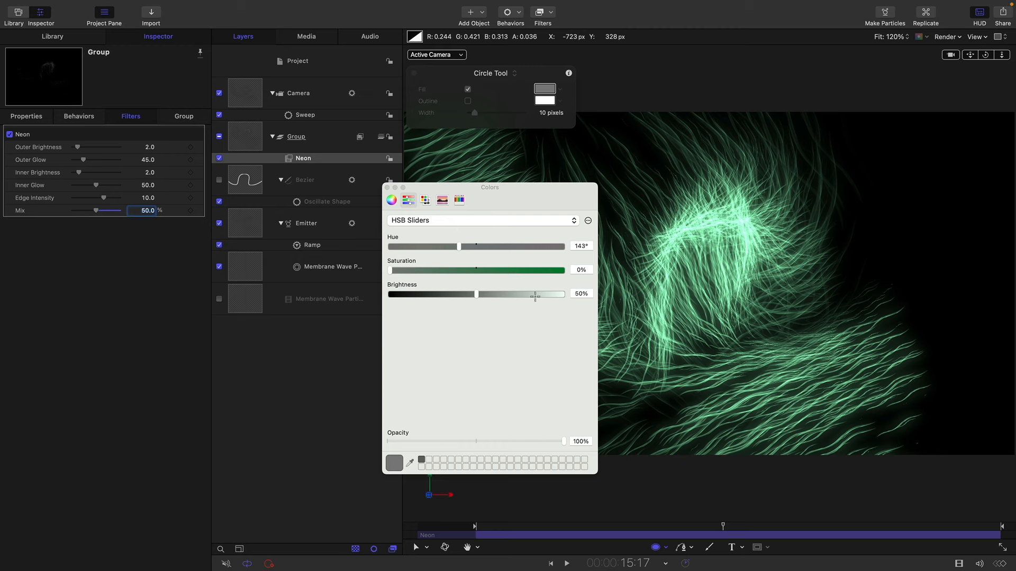
drag(535, 294, 564, 295)
click(387, 187)
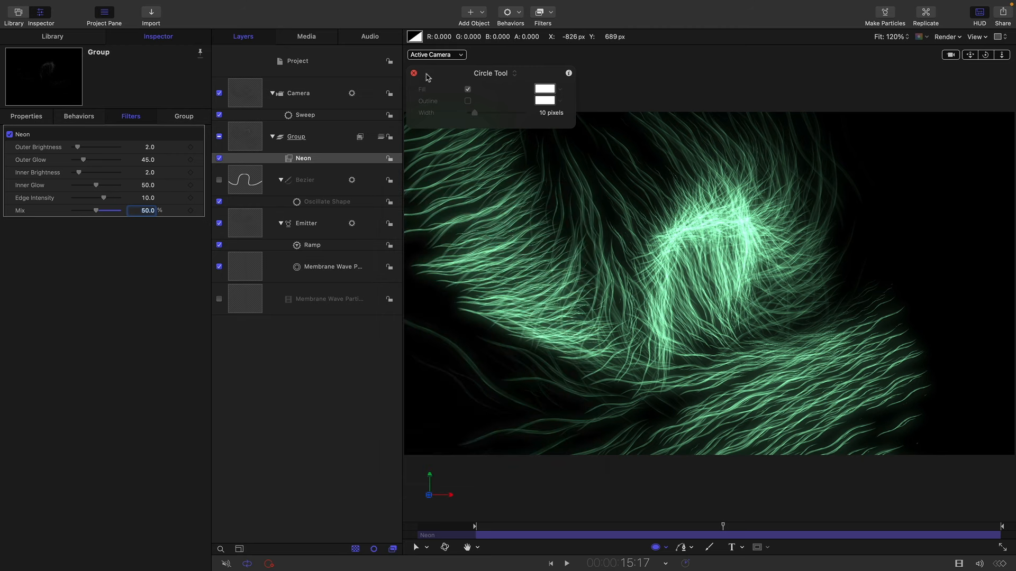
- Draw a small circle just beside the bright swirl of strands and set its radius to 10
click(621, 237)
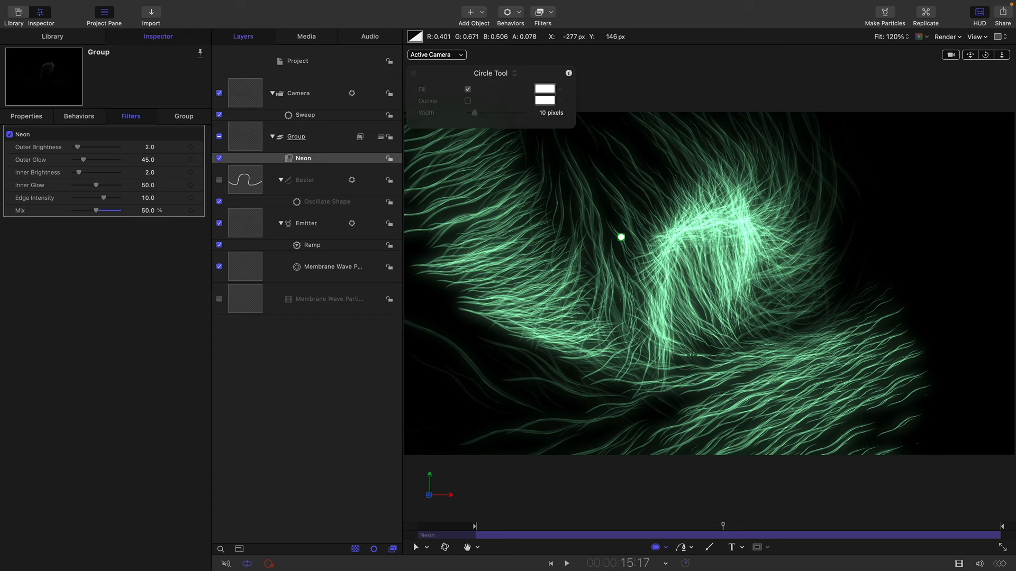
click(142, 130)
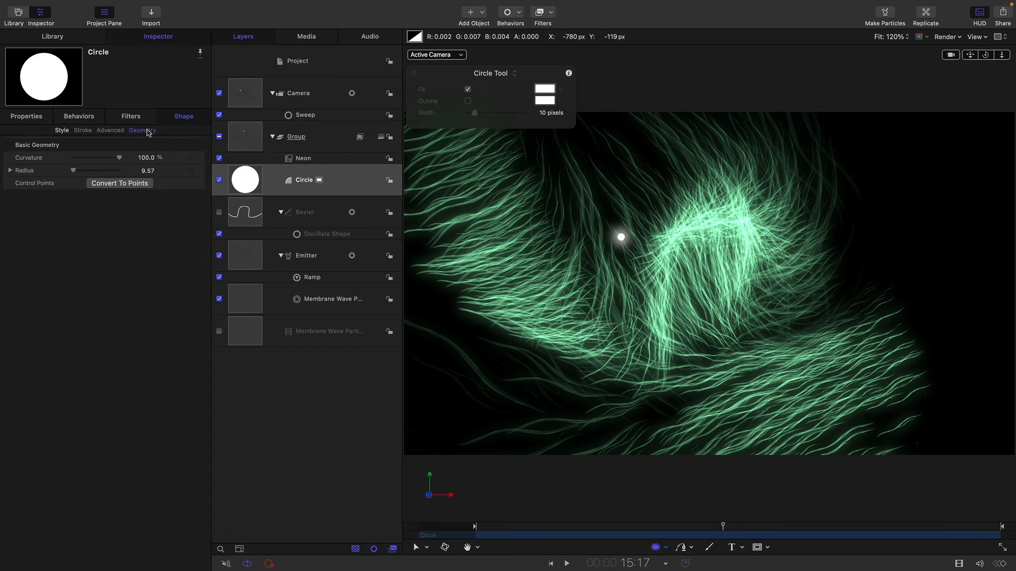
click(144, 170)
text(10)
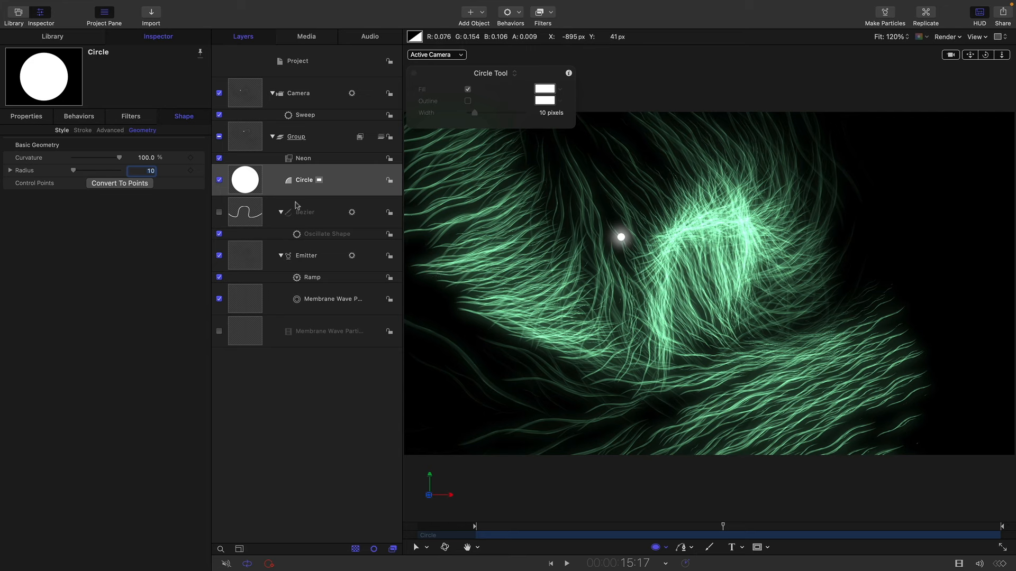
- Duplicate the Membrane Wave Particle cell in the emitter and rename the copy Circle
click(246, 299)
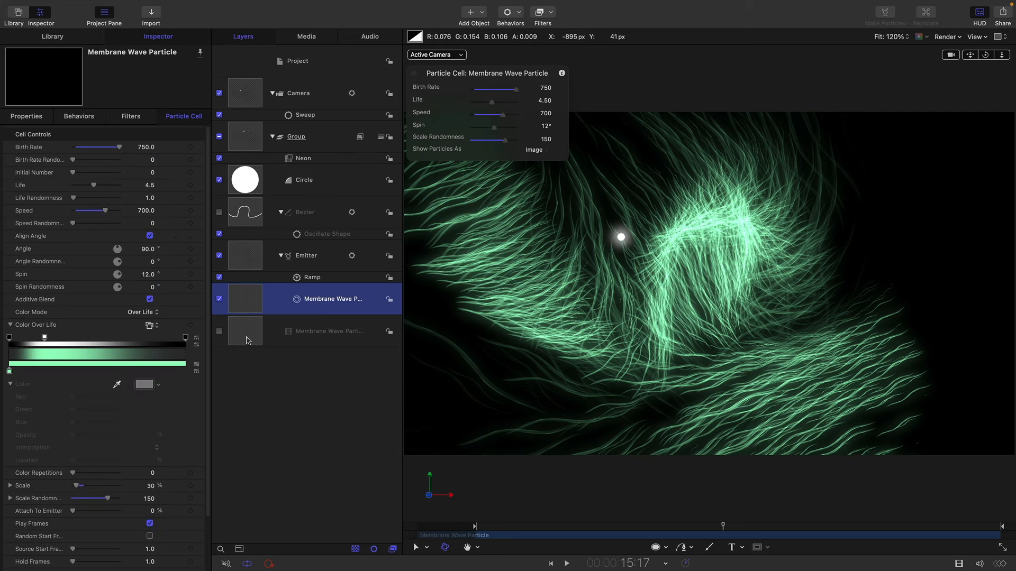
right_click(243, 296)
click(267, 339)
double_click(326, 302)
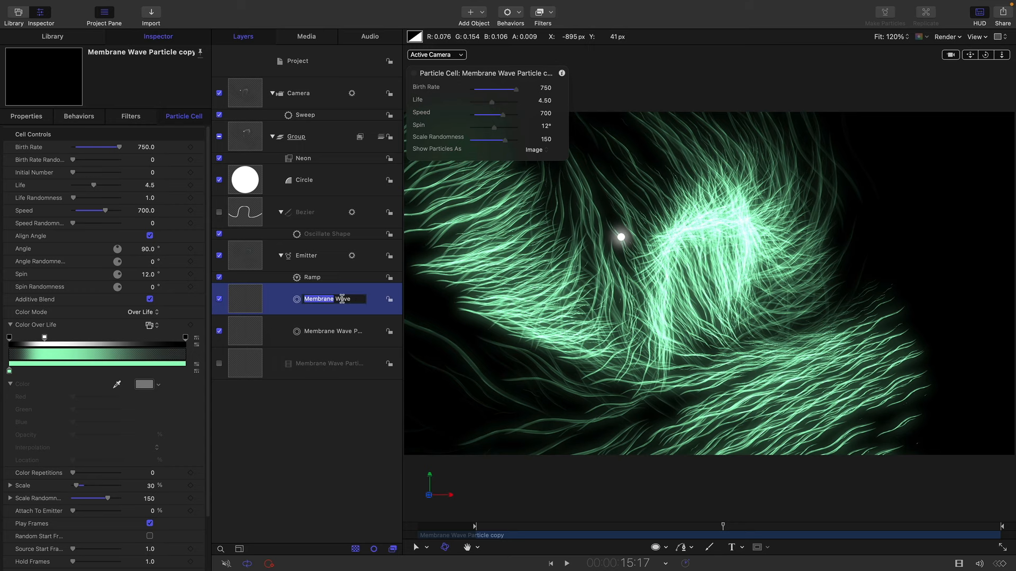
drag(361, 299, 235, 293)
text(Circle)
key(Return)
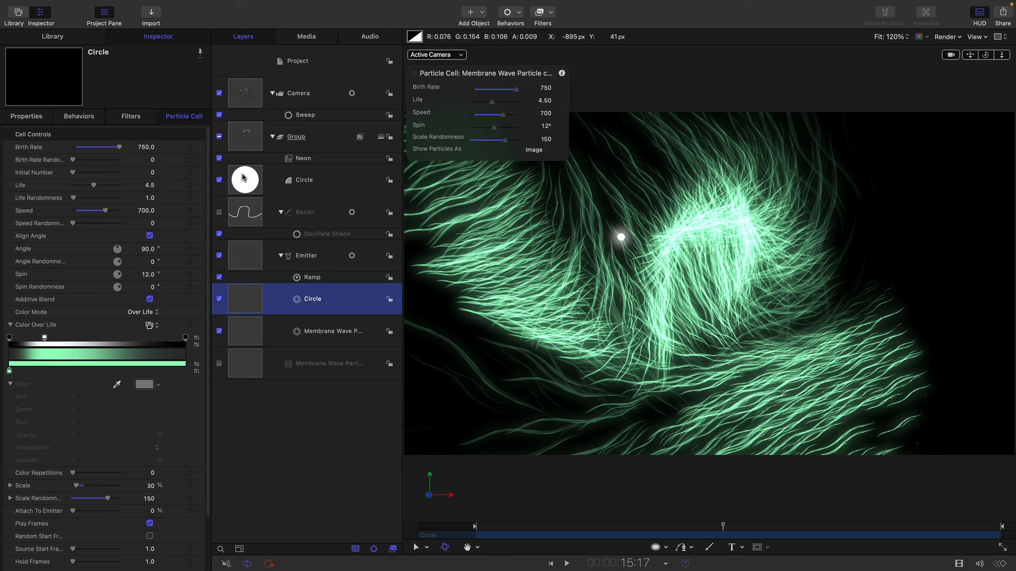
- Make the white circle shape the source of the Circle particle cell and hide the original shape layer
drag(246, 186, 299, 302)
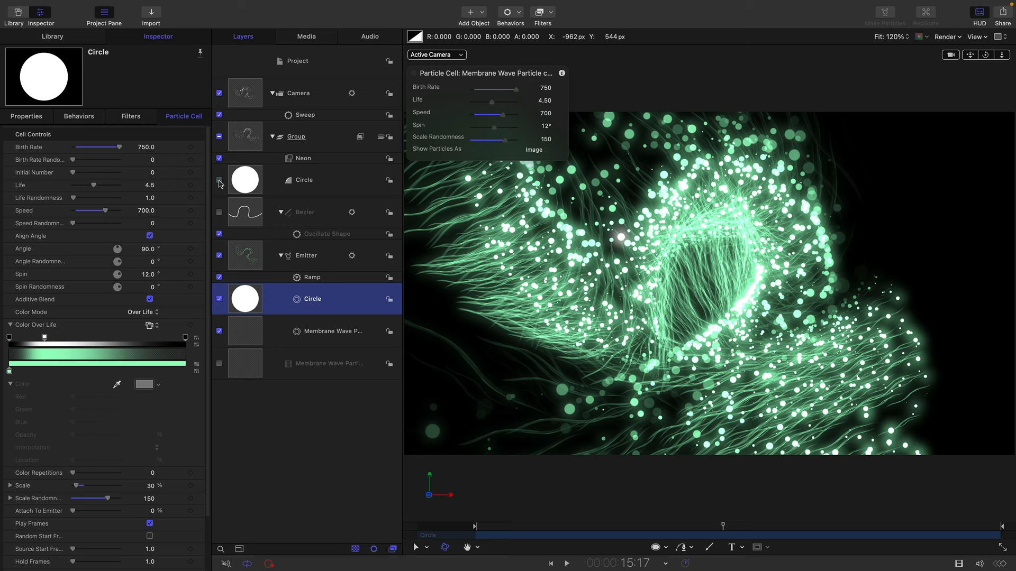
click(219, 181)
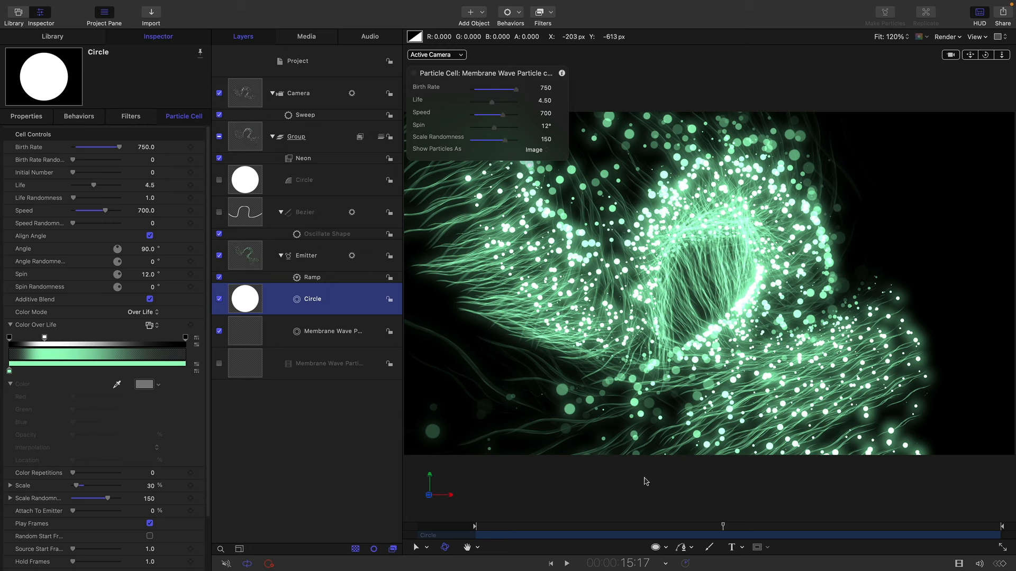
click(414, 74)
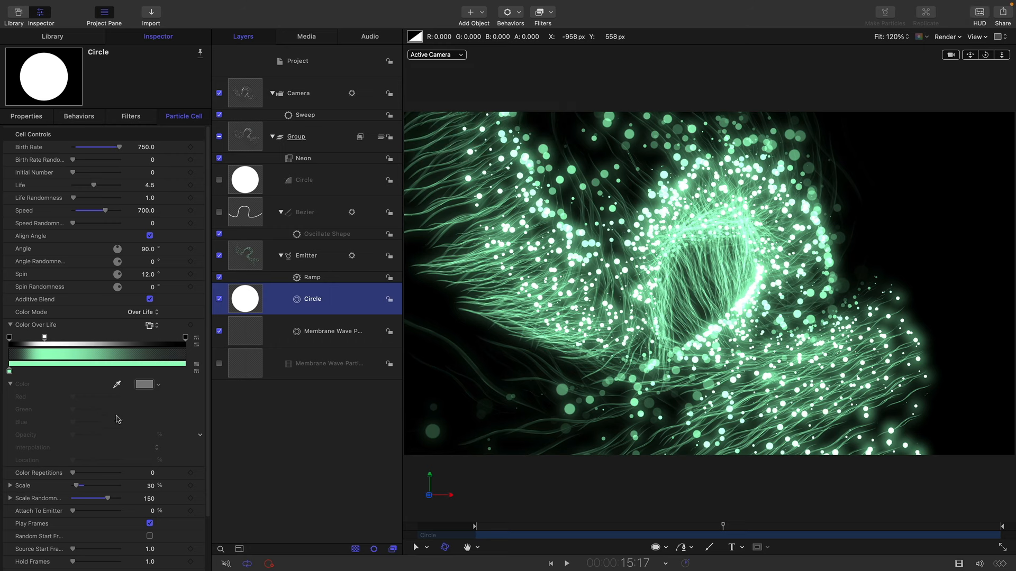
- Set the Circle cell's scale to 3% and its scale randomness to 50, and preview the particles
click(151, 486)
text(1)
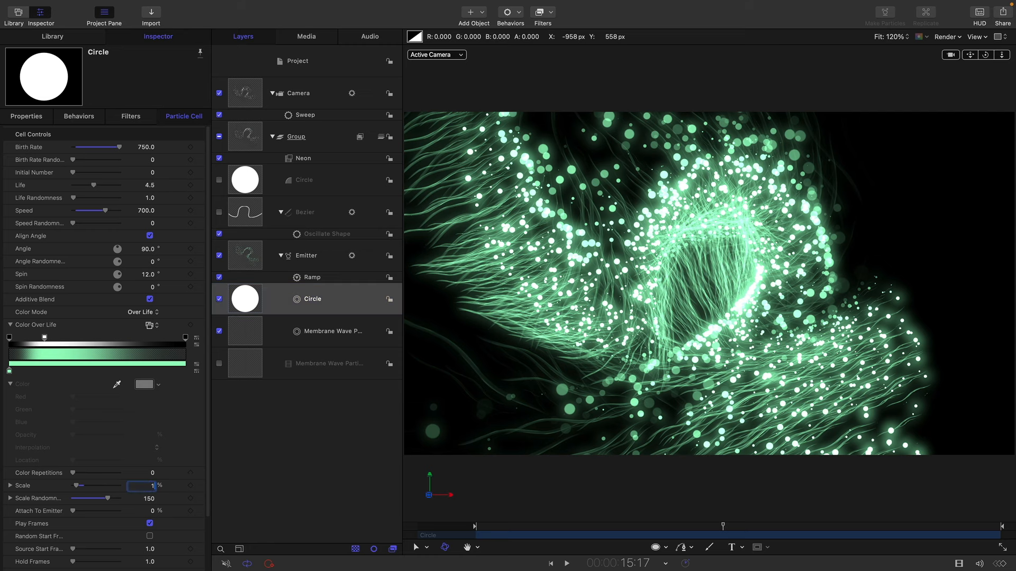
text(0)
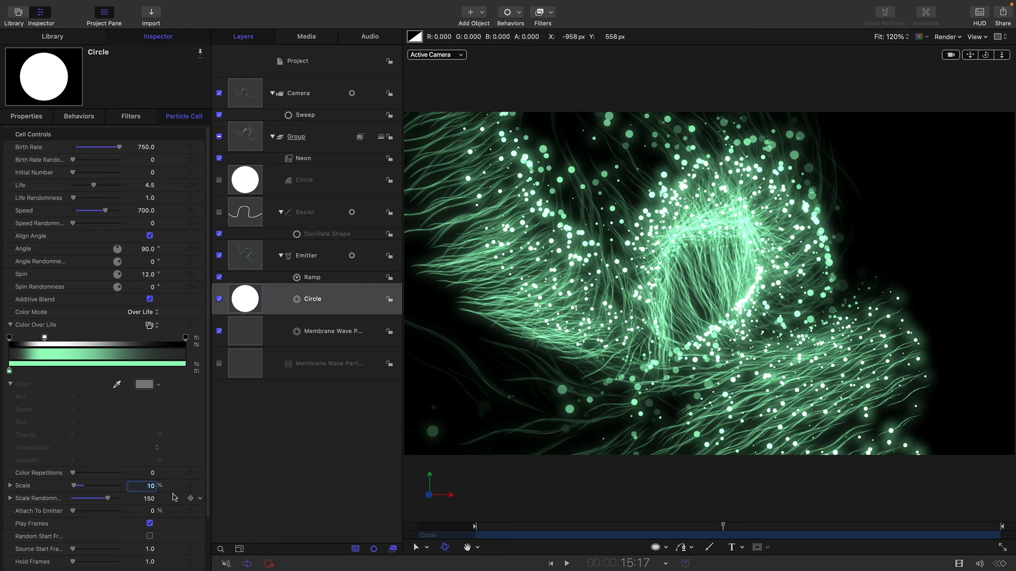
key(BackSpace)
key(BackSpace)
text(3)
key(Tab)
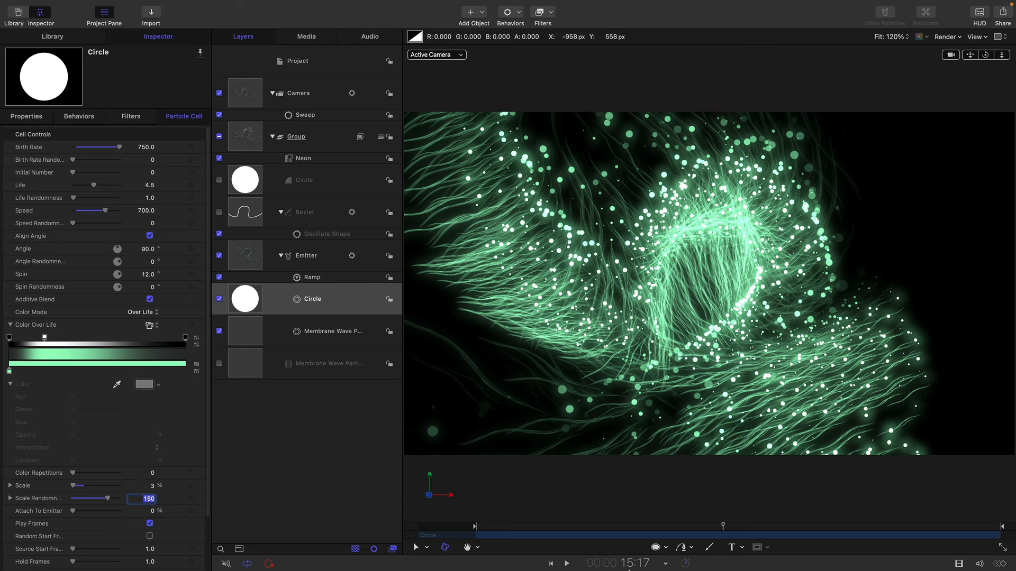
text(50)
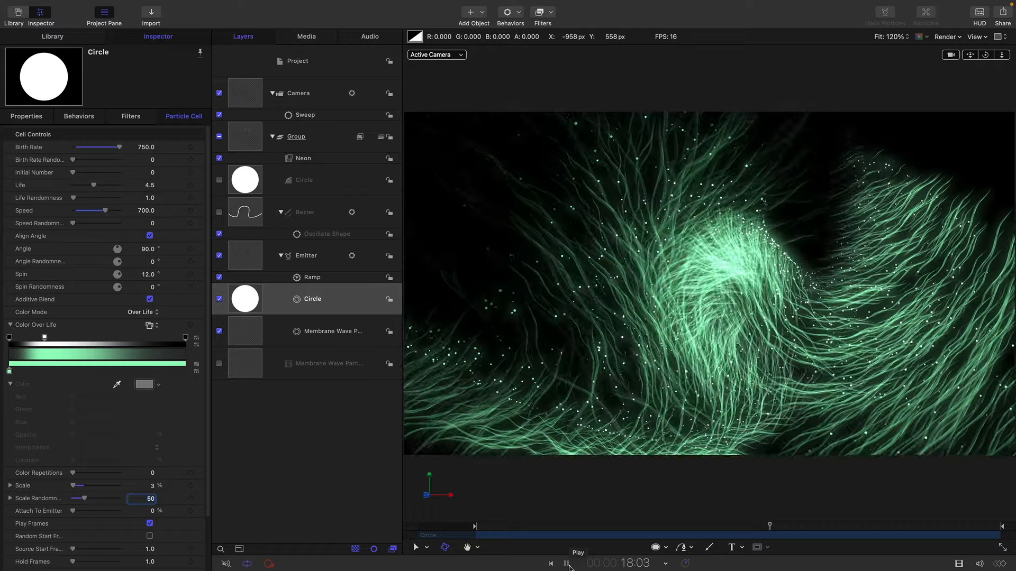
click(566, 564)
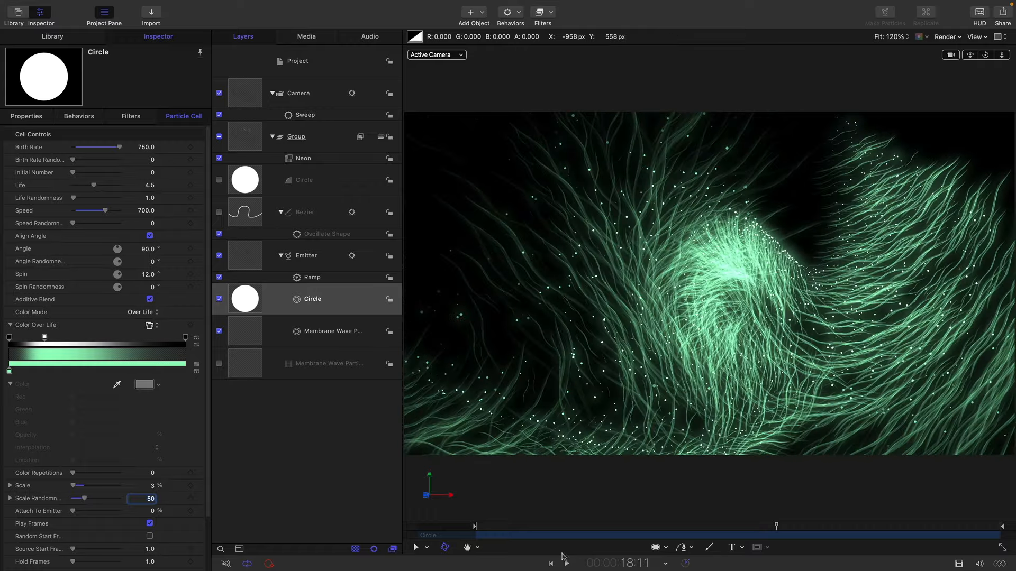
- Set the Circle cell's speed to 300 and preview the animation
click(146, 210)
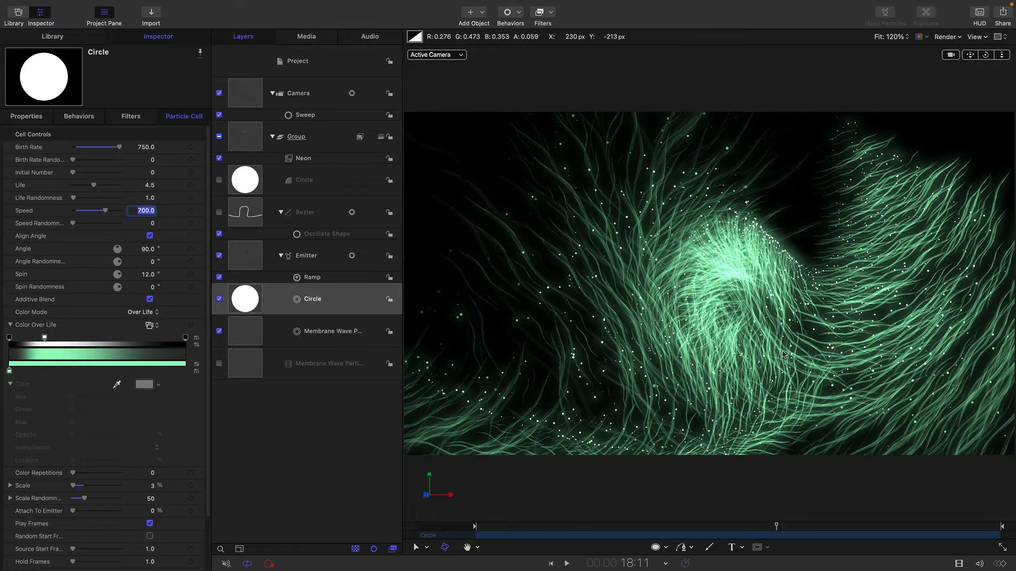
text(300)
key(Return)
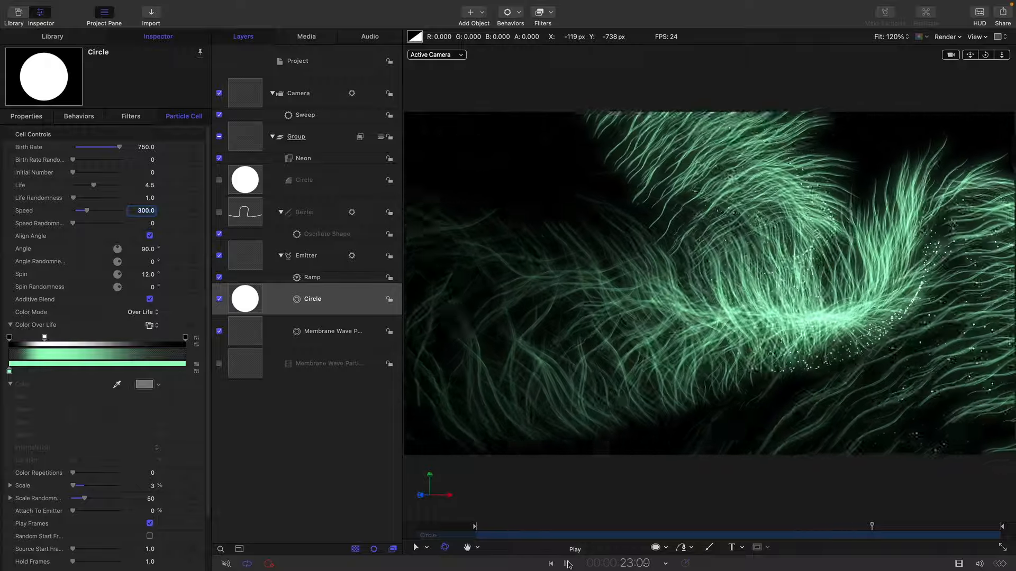
click(567, 564)
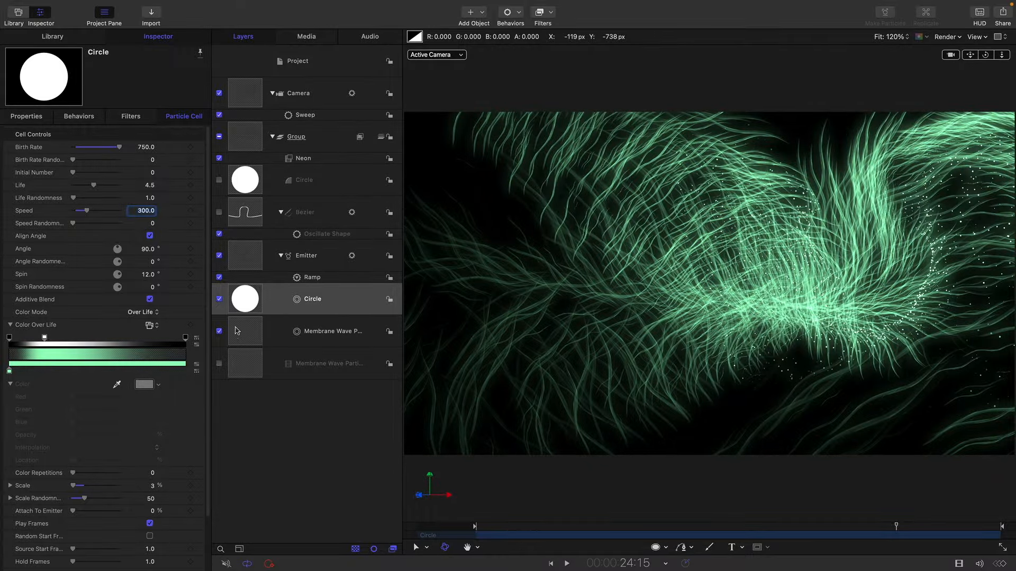
- Add a Scale Over Life behavior to the Membrane Wave Particle cell, using Birth and Death Values with scale at birth 50%
click(252, 334)
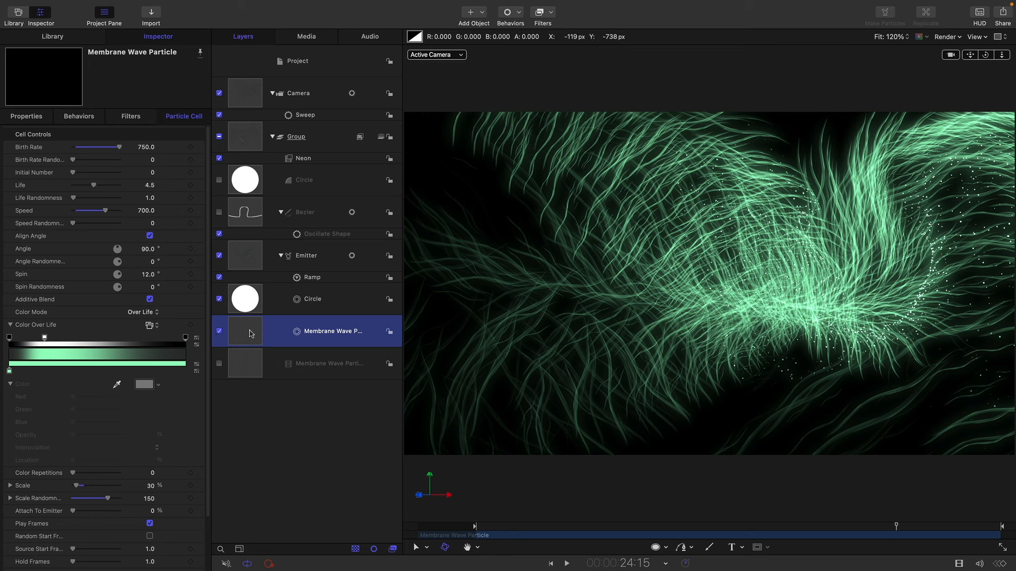
click(518, 34)
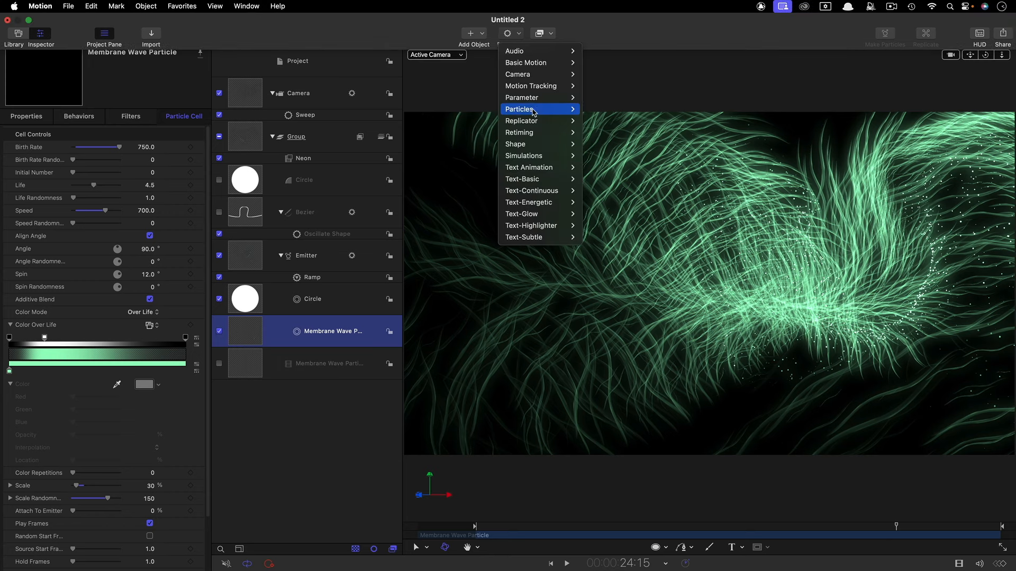
mouse_move(532, 114)
click(611, 109)
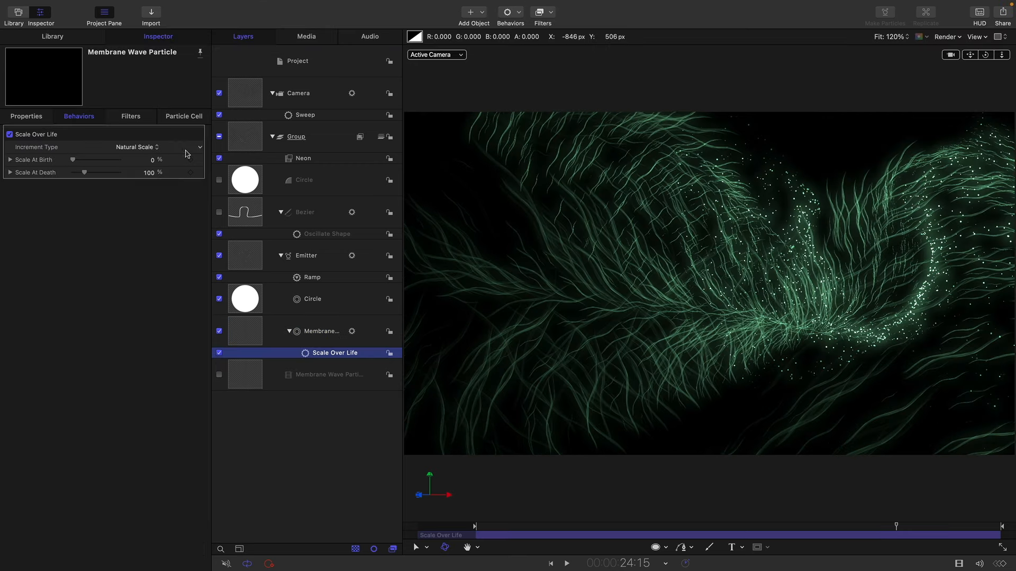
click(153, 147)
click(146, 170)
click(153, 159)
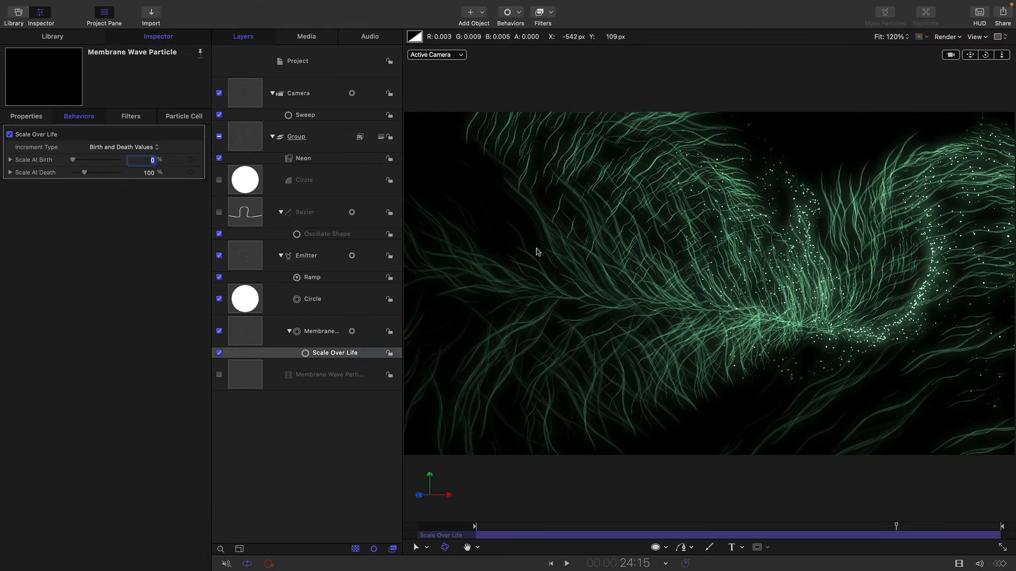
text(50)
key(space)
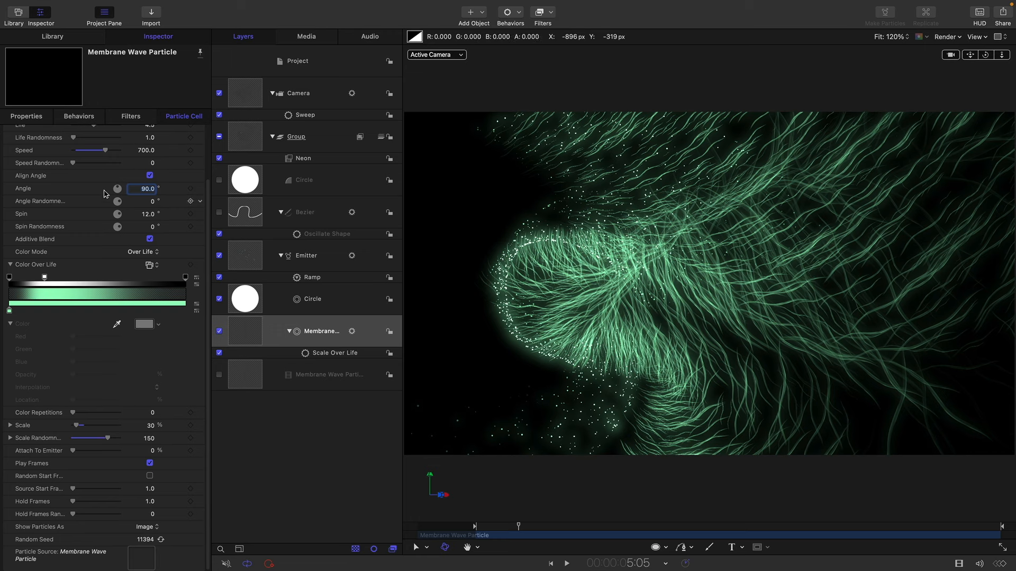
- Try angles of 0°, 180° and 270° on the Membrane Wave Particle cell and restore its angle to 90°
click(140, 189)
click(250, 335)
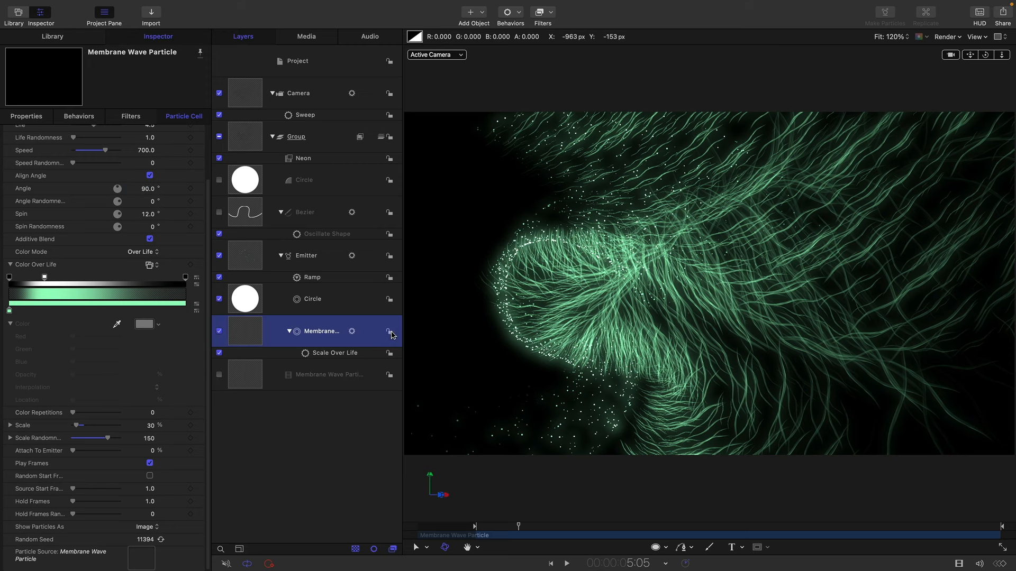
click(149, 189)
text(0)
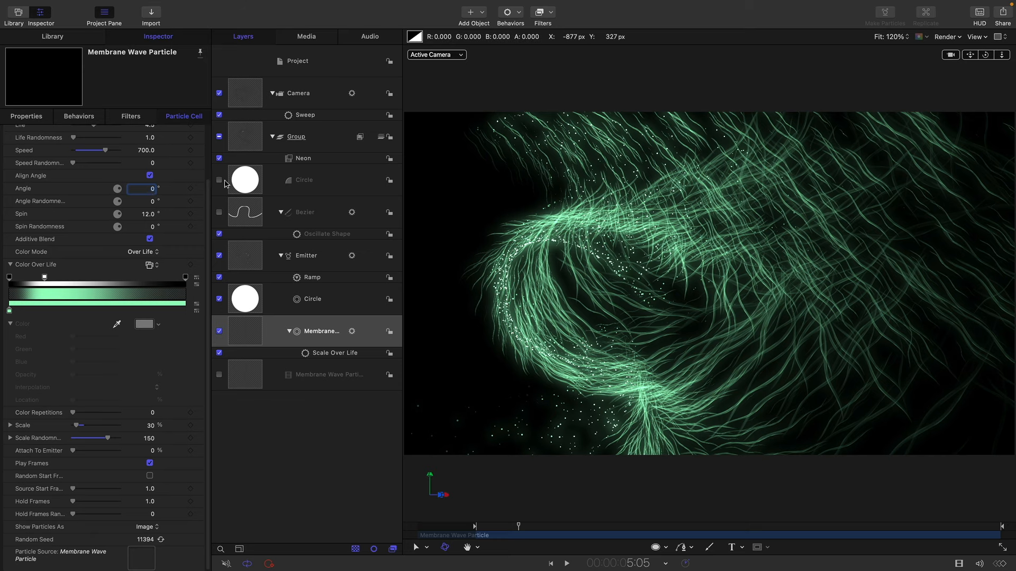
click(142, 191)
text(180)
key(Return)
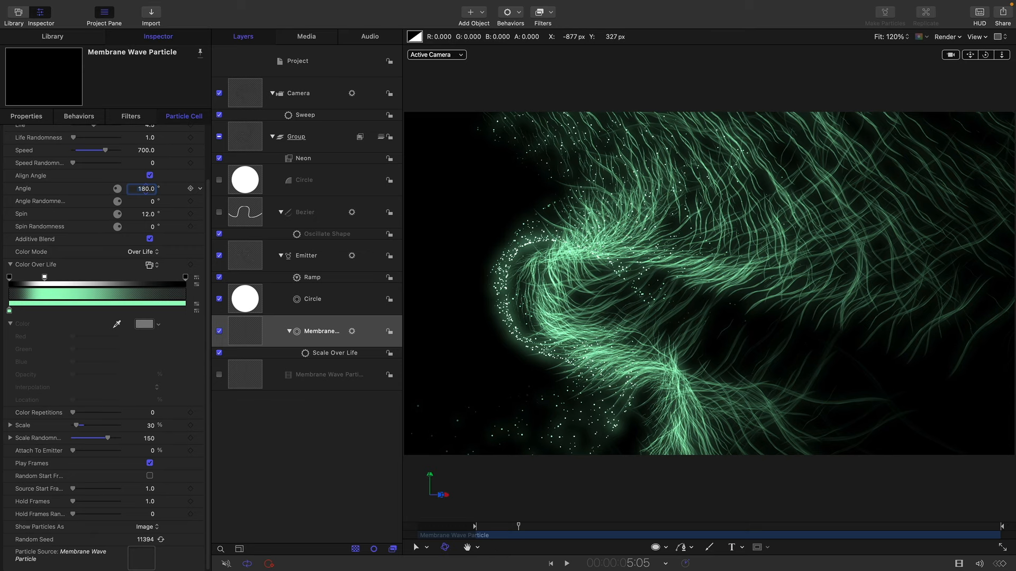
text(270)
key(Return)
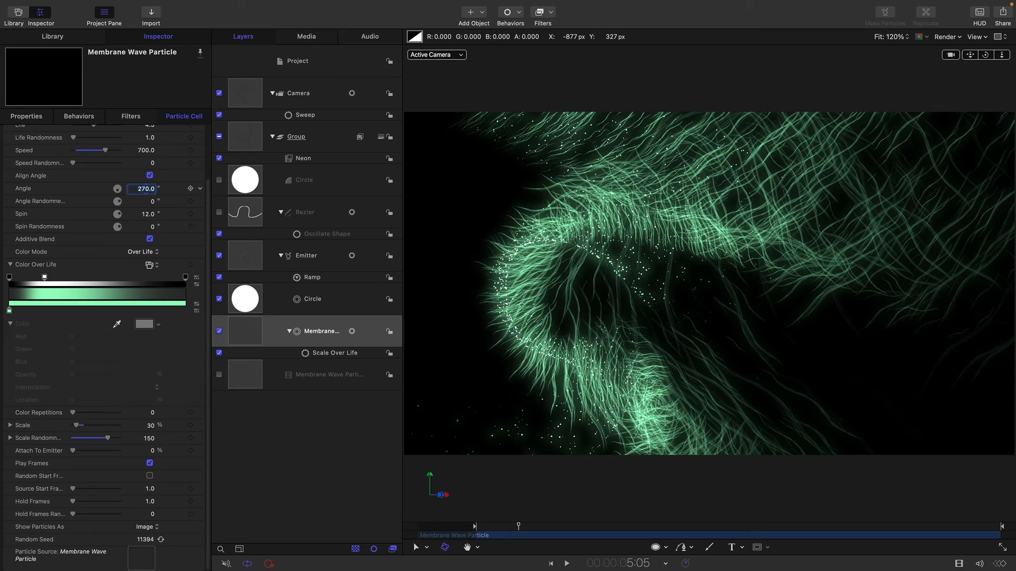
text(90)
key(Return)
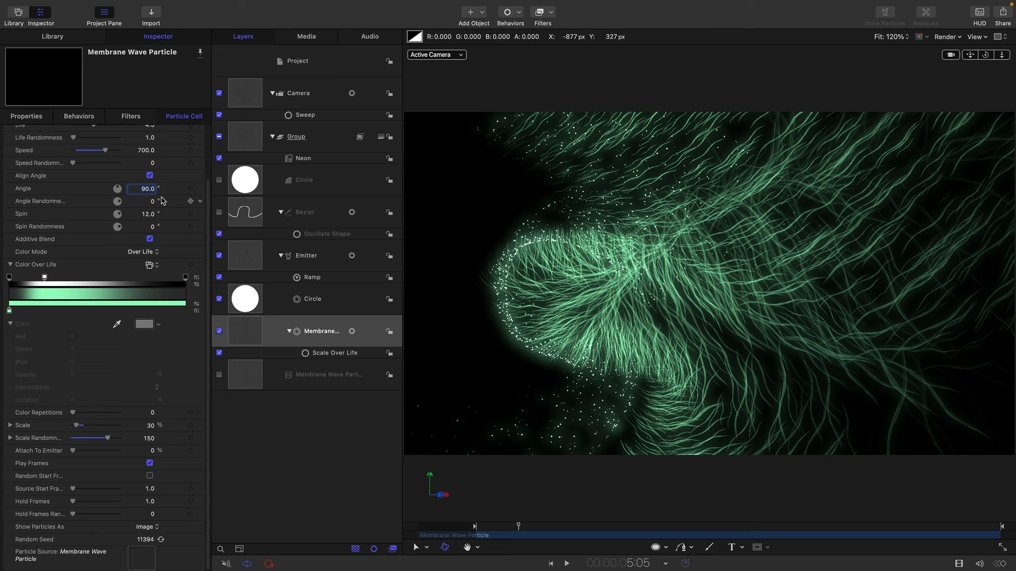
- Set the Membrane Wave Particle cell's birth rate to 1250
scroll(156, 180, up, 5)
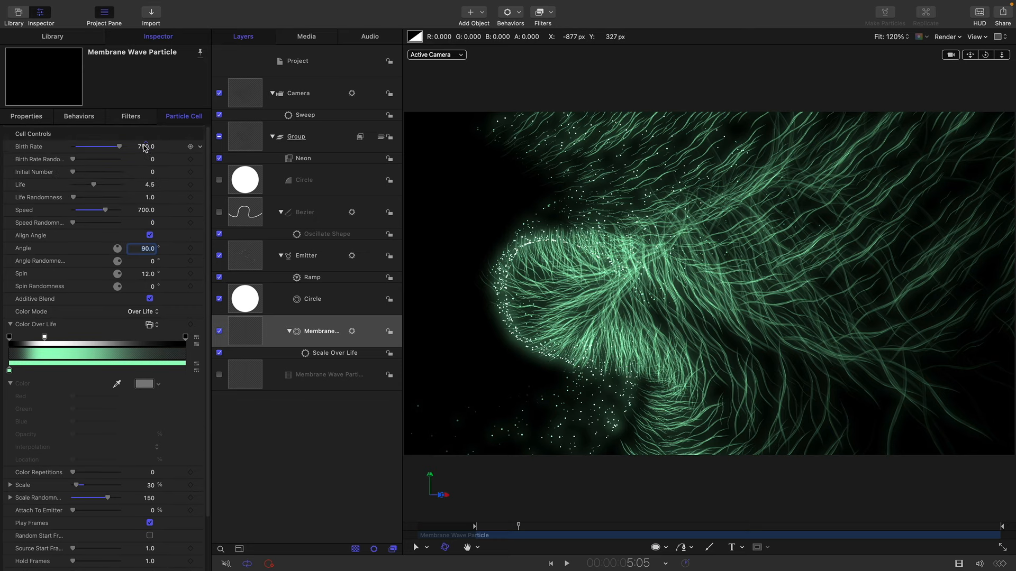
click(145, 148)
text(1250)
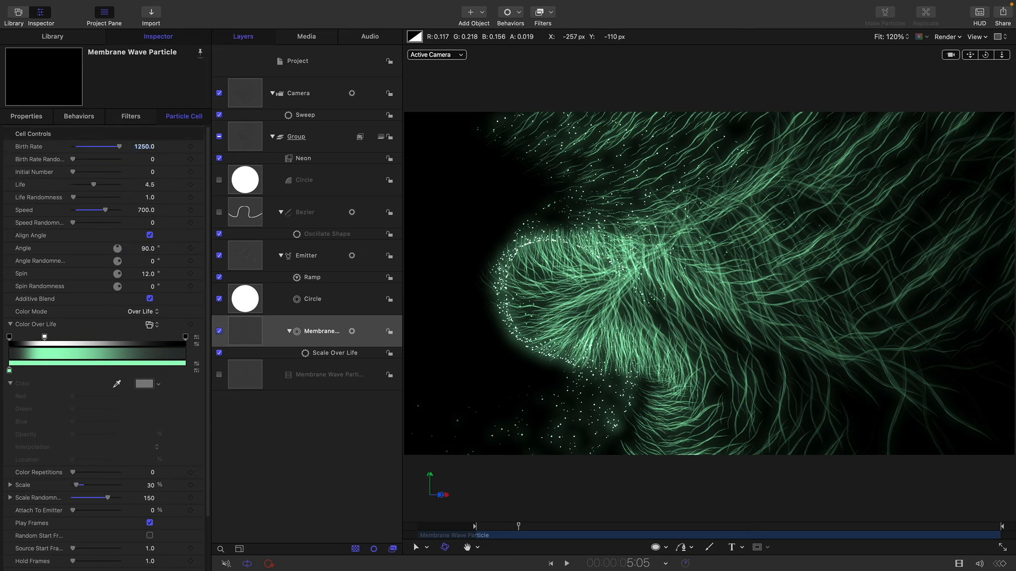
- Reduce the Membrane Wave Particle cell's birth rate to 500
key(Return)
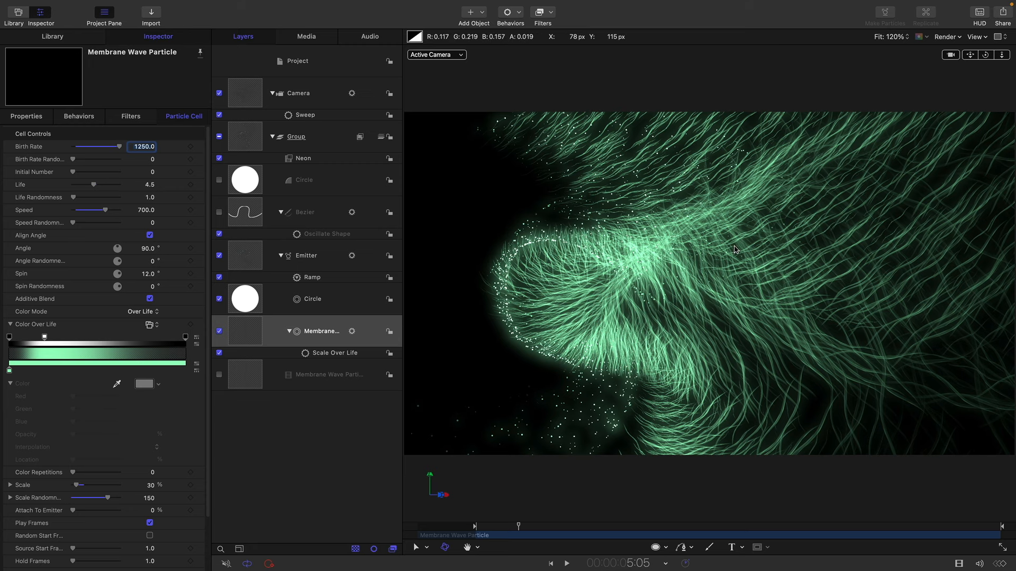
text(50)
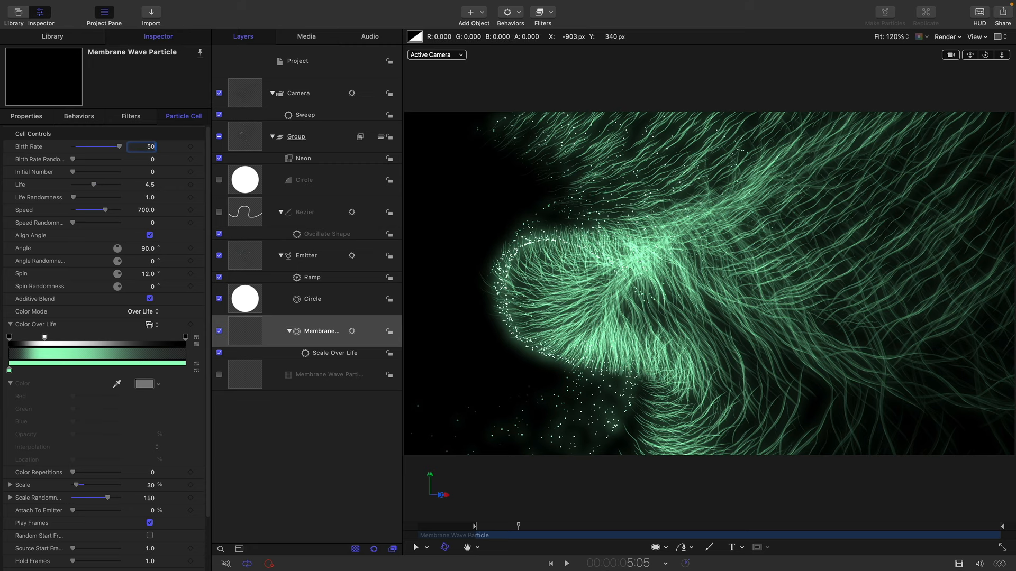
text(0)
key(Return)
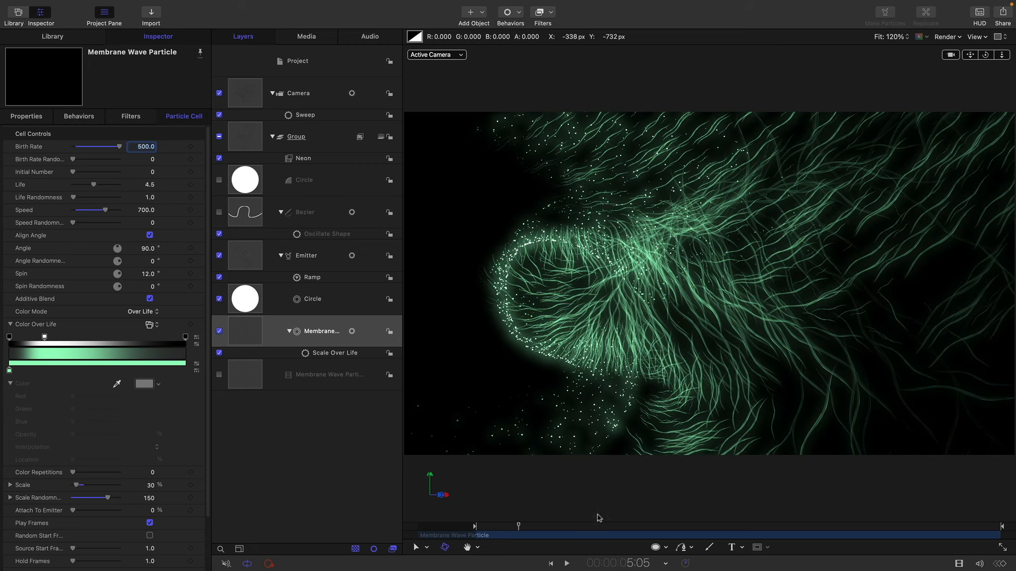
- Set only the Y component of the Membrane Wave Particle cell's scale randomness to 300
scroll(176, 442, down, 3)
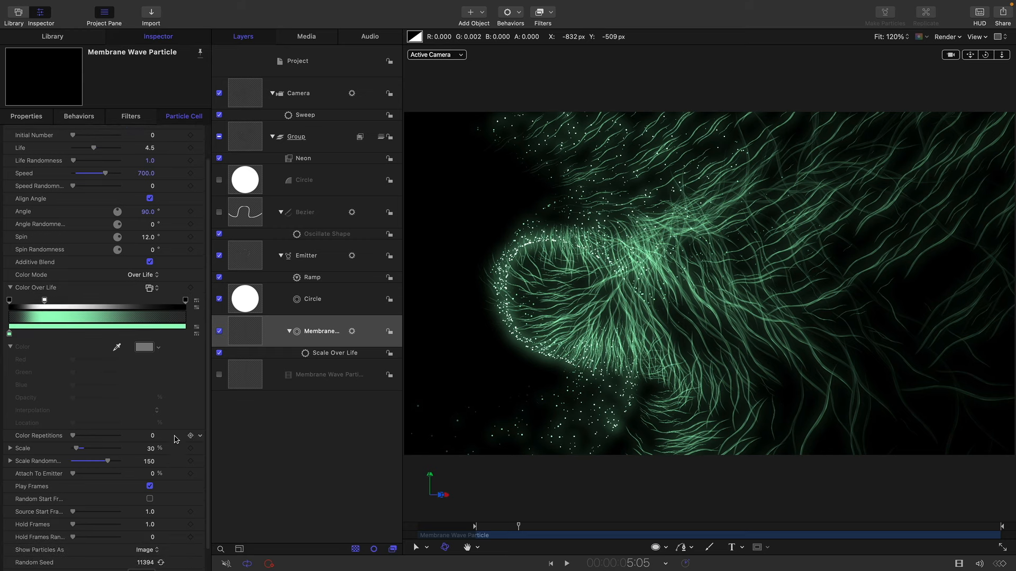
click(10, 438)
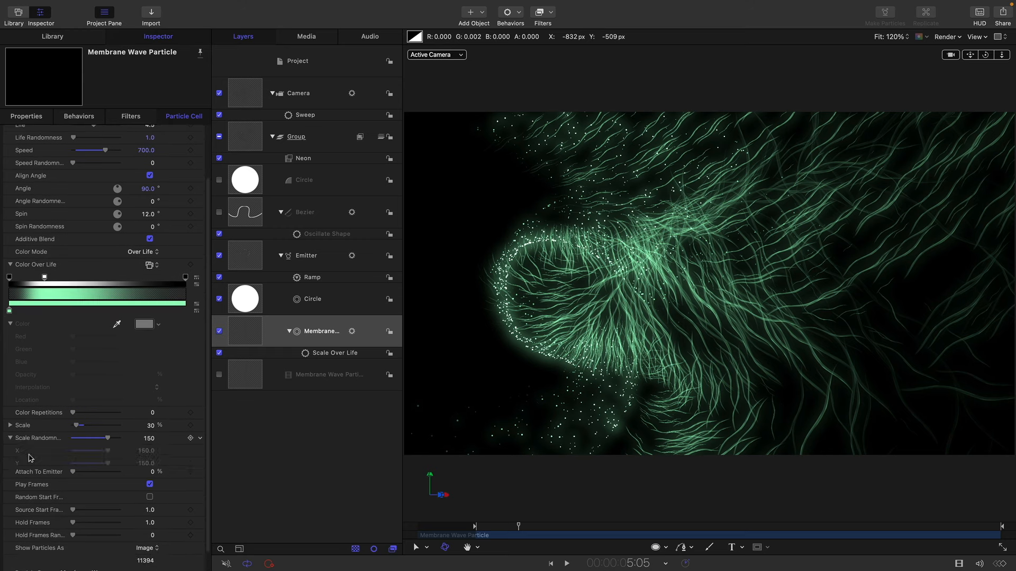
click(144, 464)
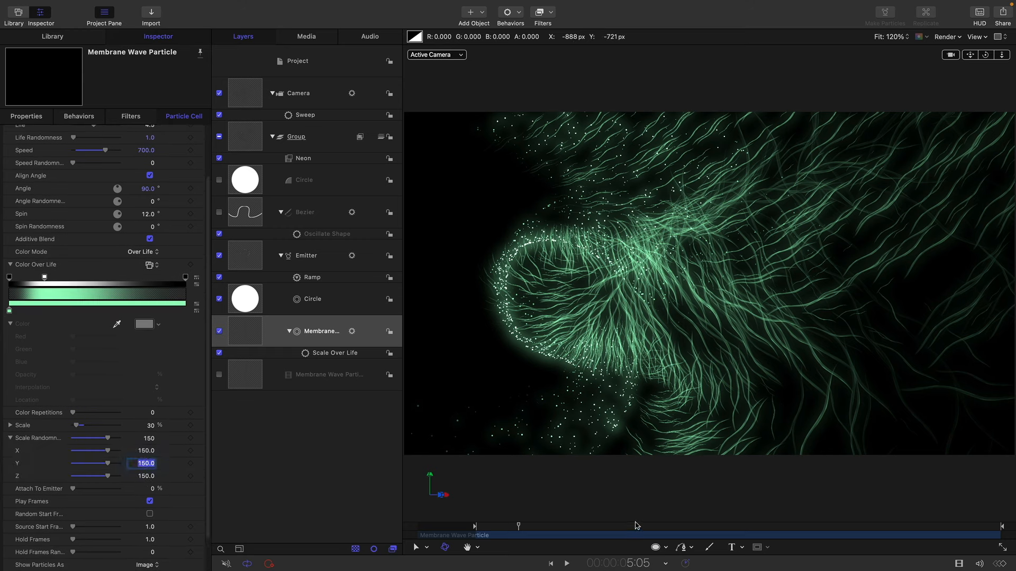
text(300)
key(Return)
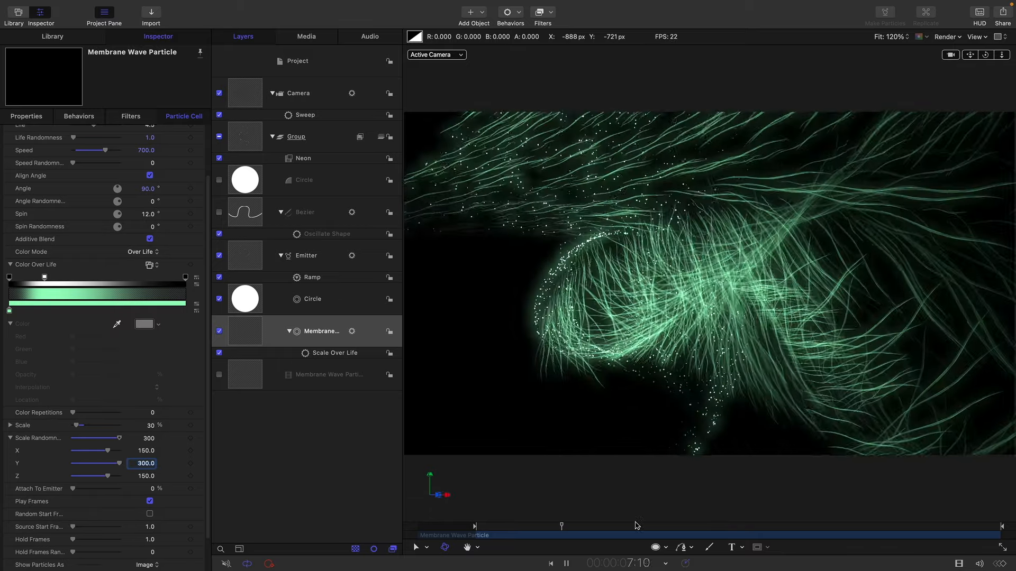
- Enable Random Start Frame for the Membrane Wave Particle cell and preview the animation
click(150, 514)
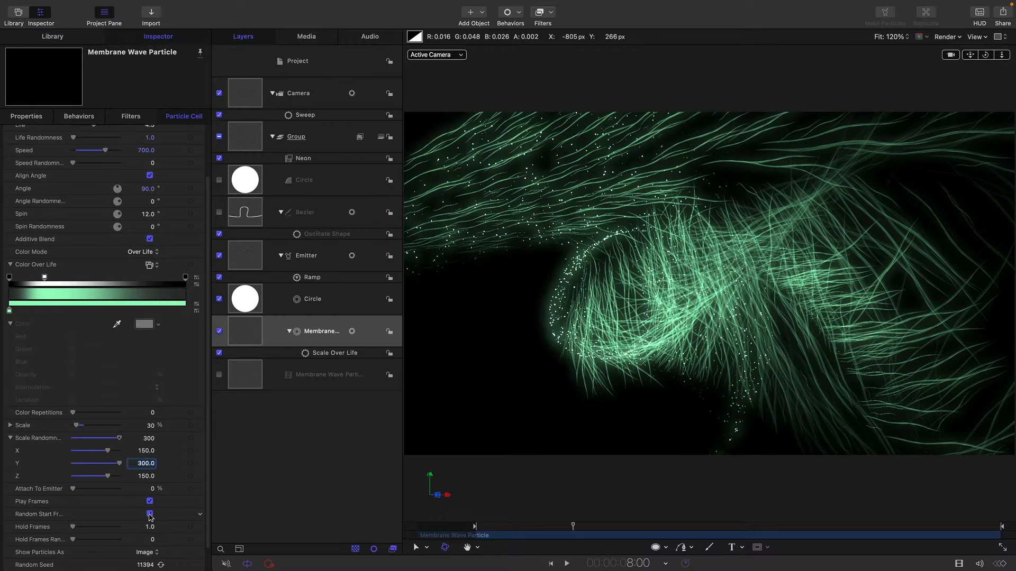
key(space)
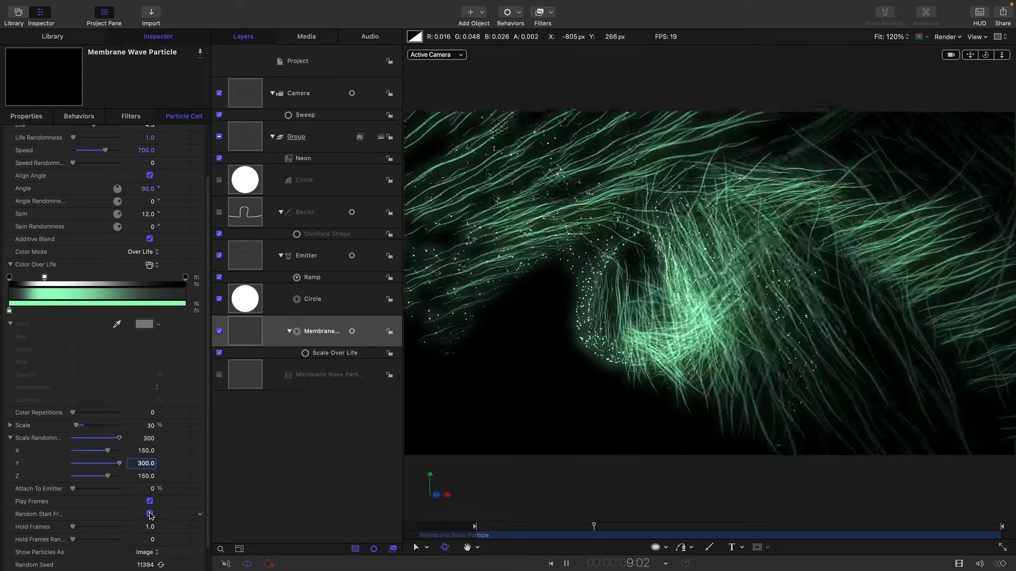
key(space)
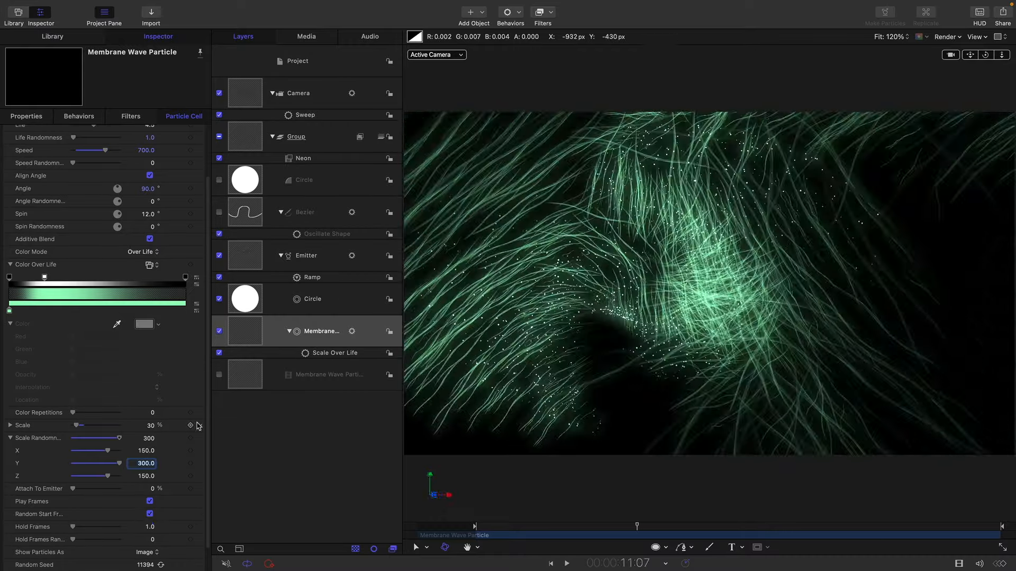